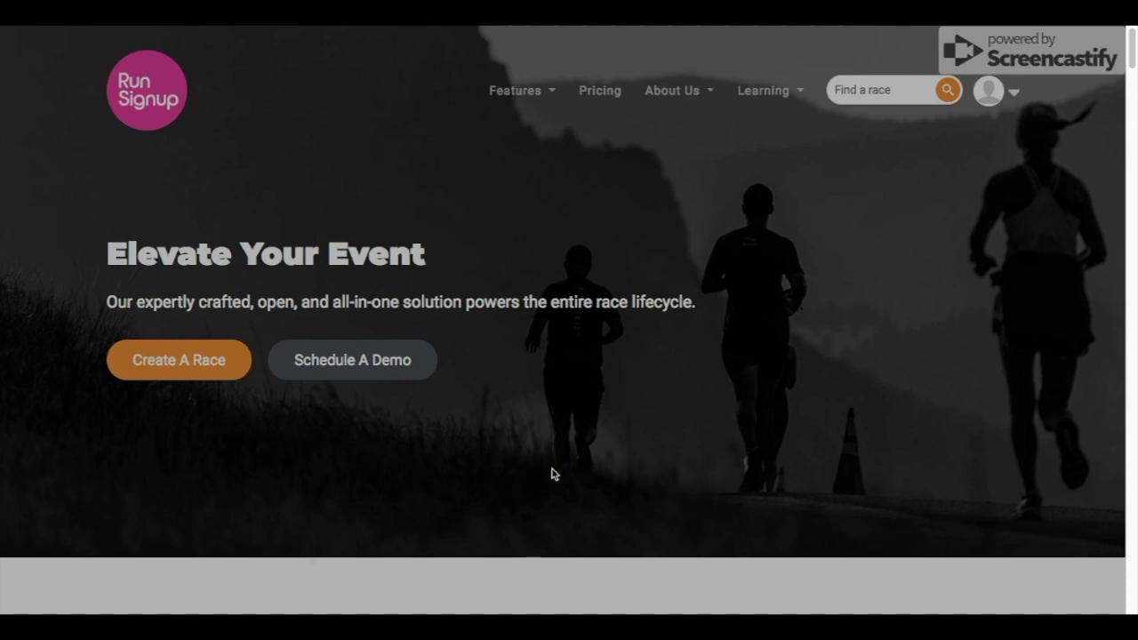
Step: Open the account creation form and review its fields from the name down to the privacy policy agreement
{"action": "left_click", "coordinate": [846, 292]}
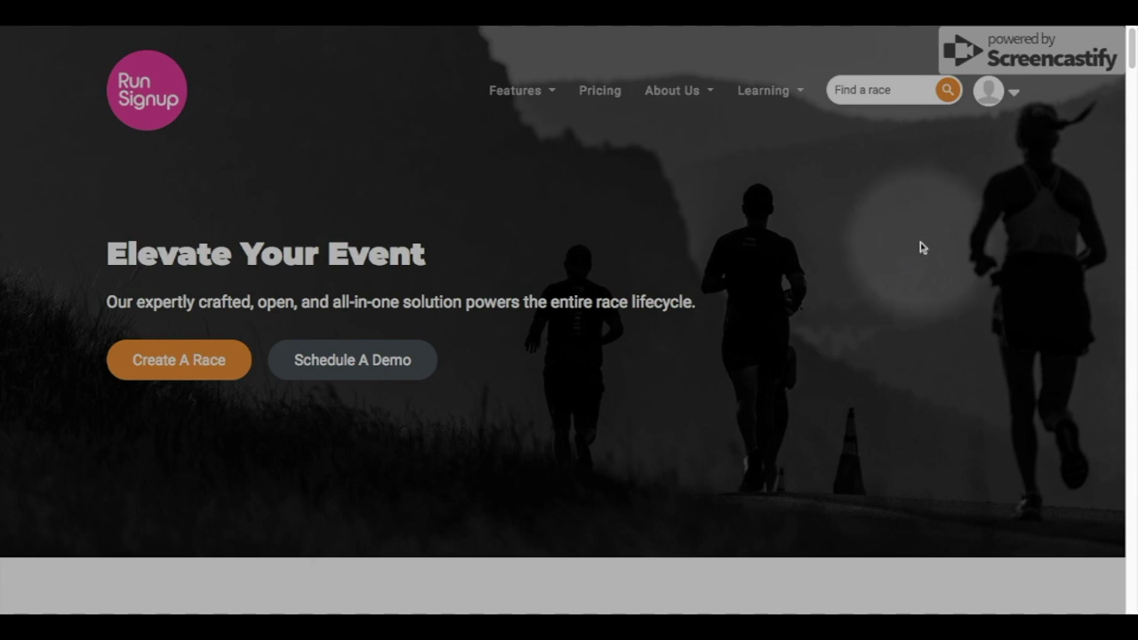
{"action": "left_click", "coordinate": [1014, 97]}
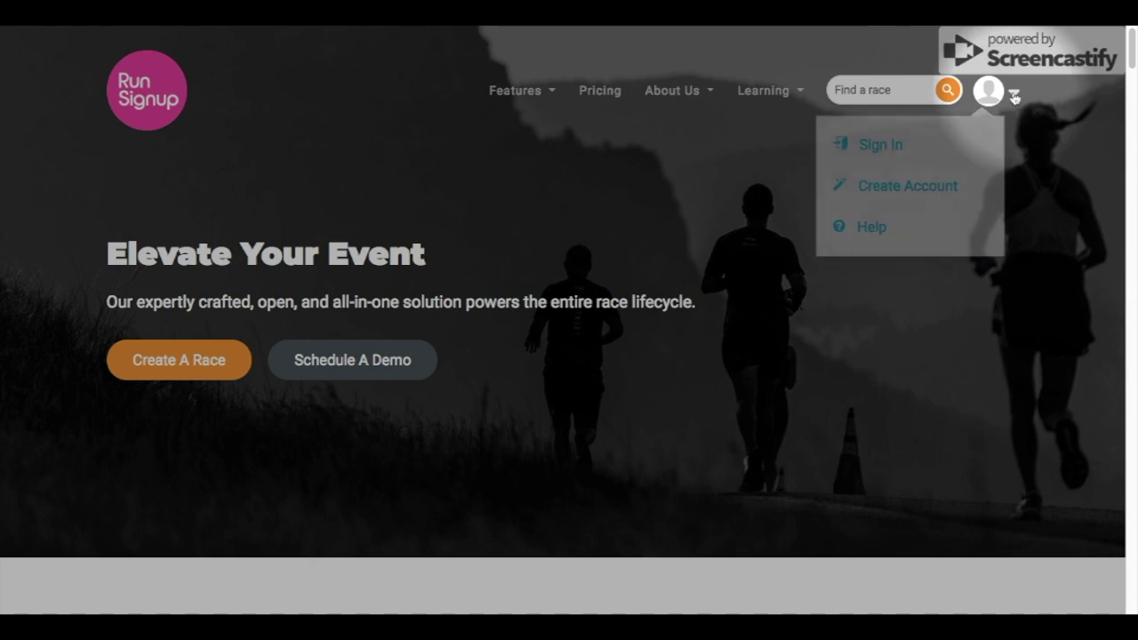
{"action": "left_click", "coordinate": [938, 185]}
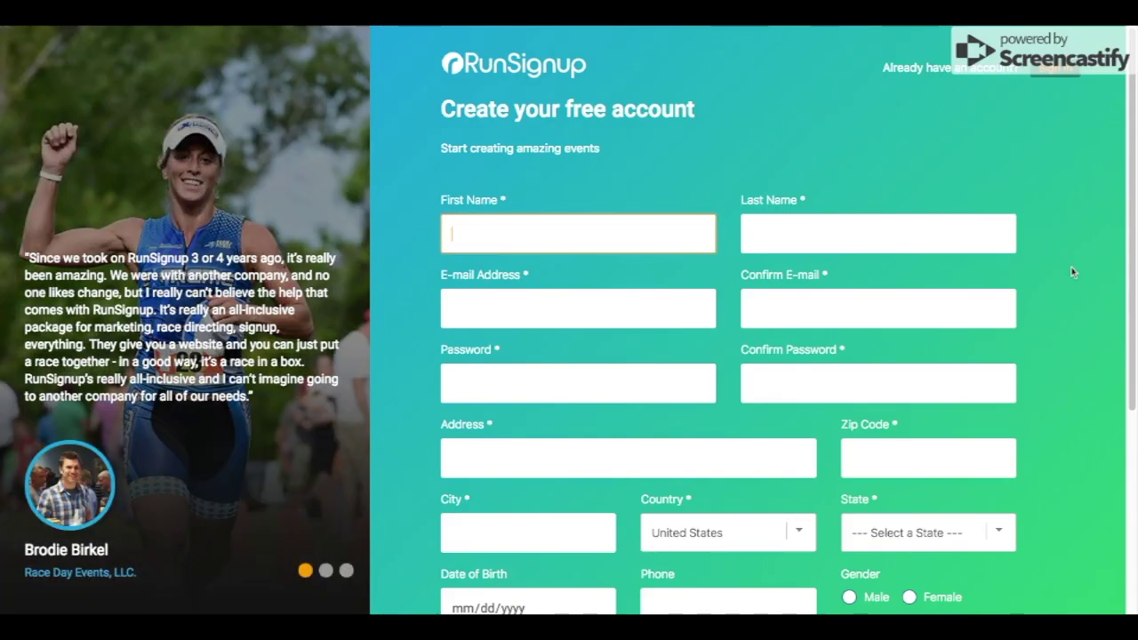
{"action": "scroll", "coordinate": [1073, 273], "scroll_direction": "down", "scroll_amount": 2}
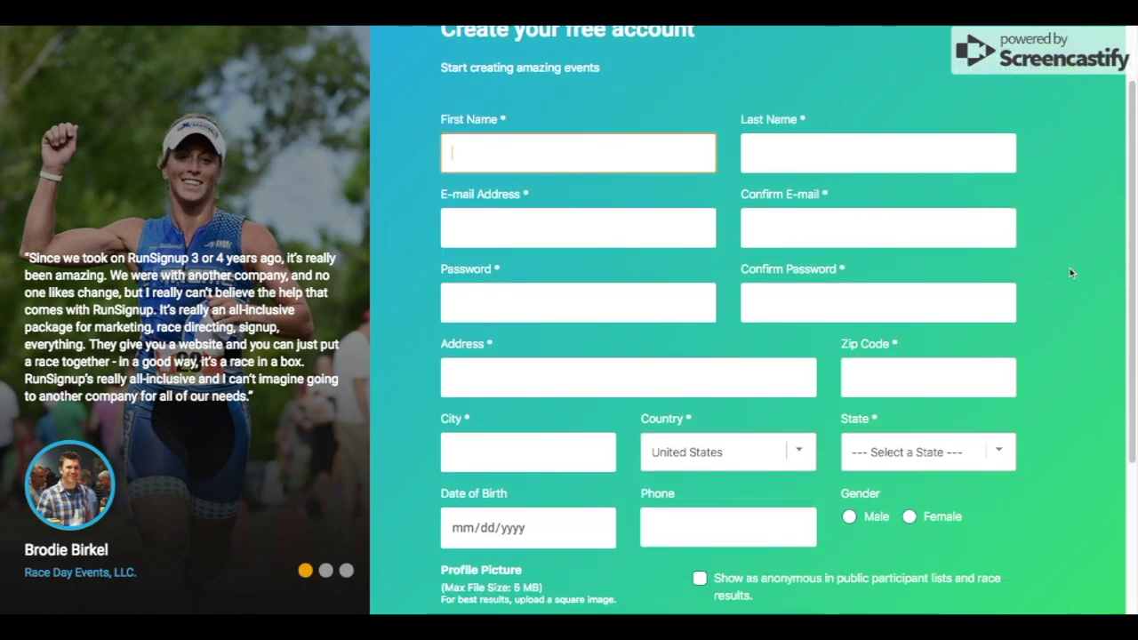
{"action": "scroll", "coordinate": [1069, 271], "scroll_direction": "down", "scroll_amount": 1}
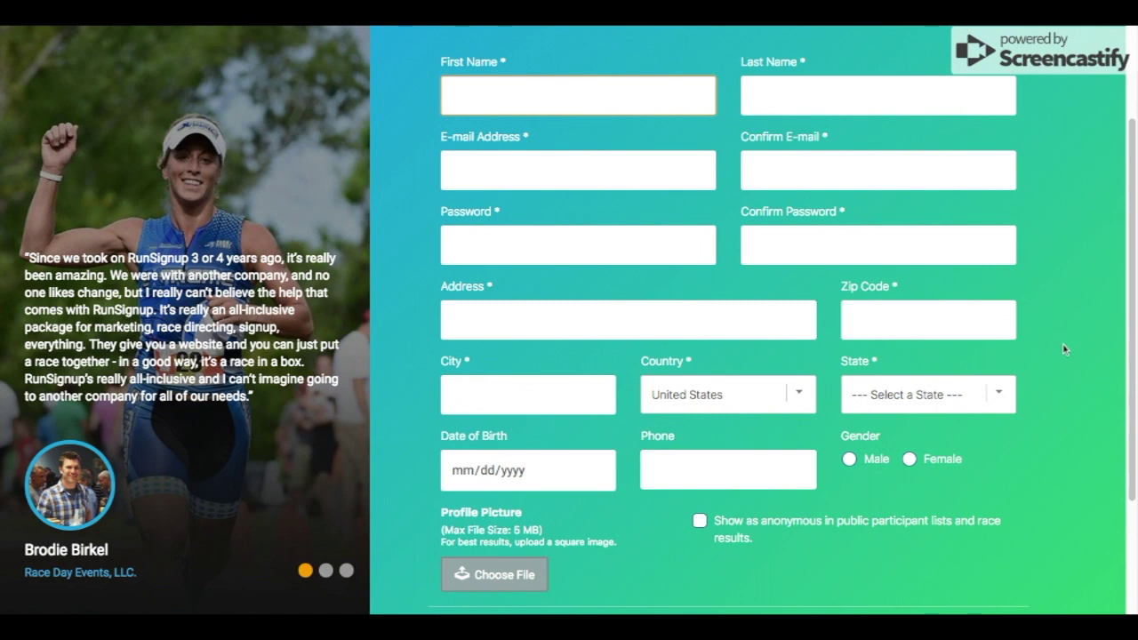
{"action": "scroll", "coordinate": [1064, 349], "scroll_direction": "down", "scroll_amount": 2}
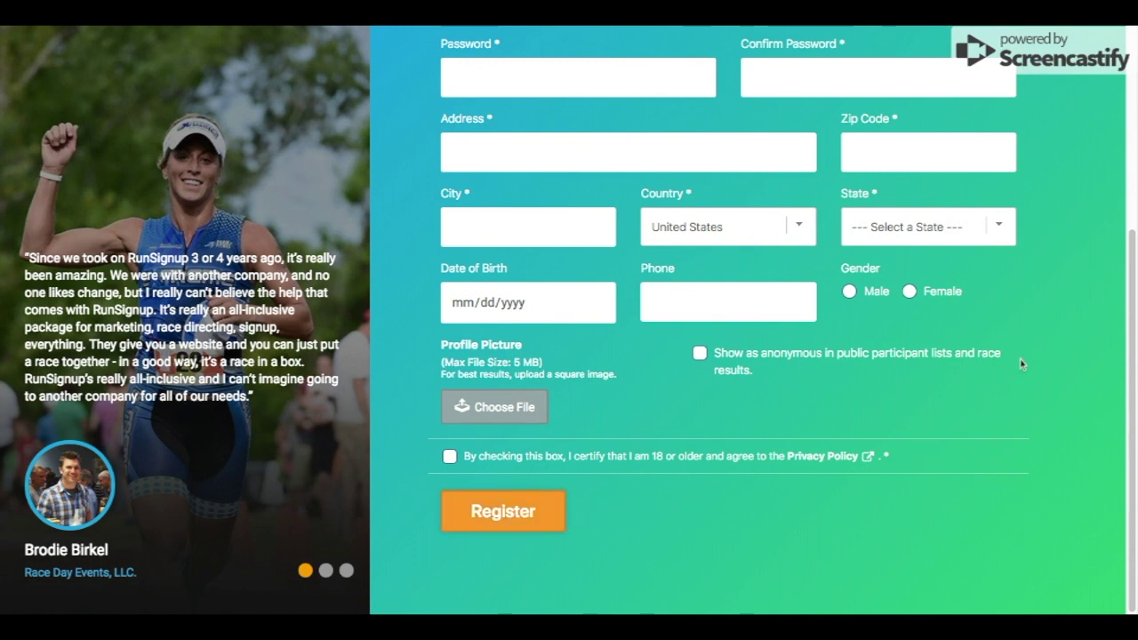
{"action": "scroll", "coordinate": [1064, 188], "scroll_direction": "up", "scroll_amount": 4}
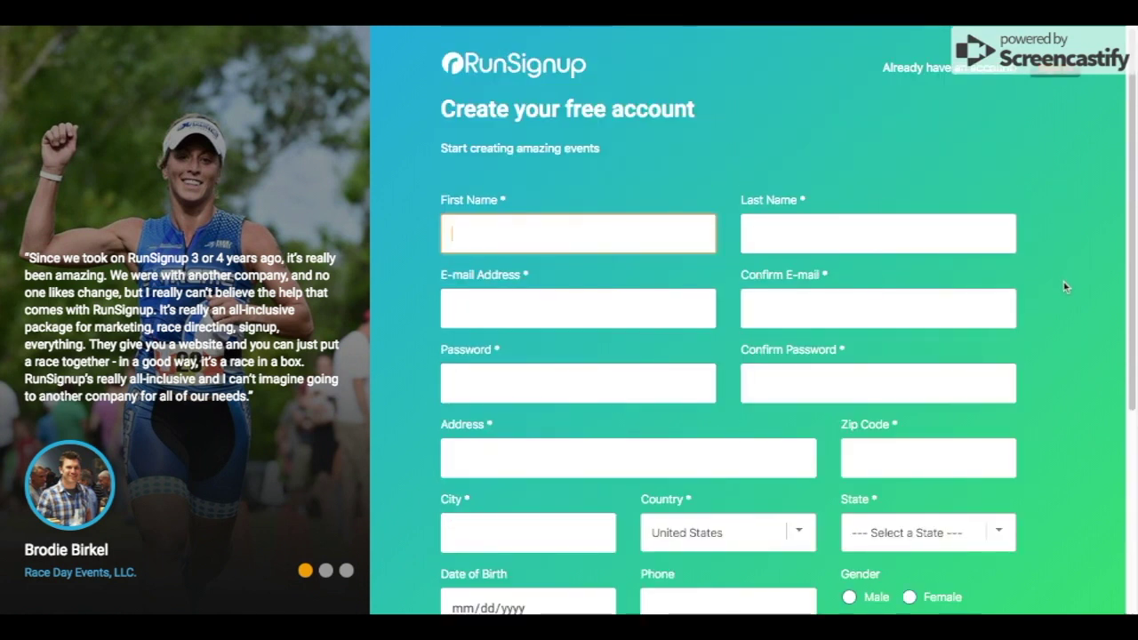
Step: Sign in to the existing account with its e-mail and password, with Keep me signed in turned off
{"action": "left_click", "coordinate": [1054, 75]}
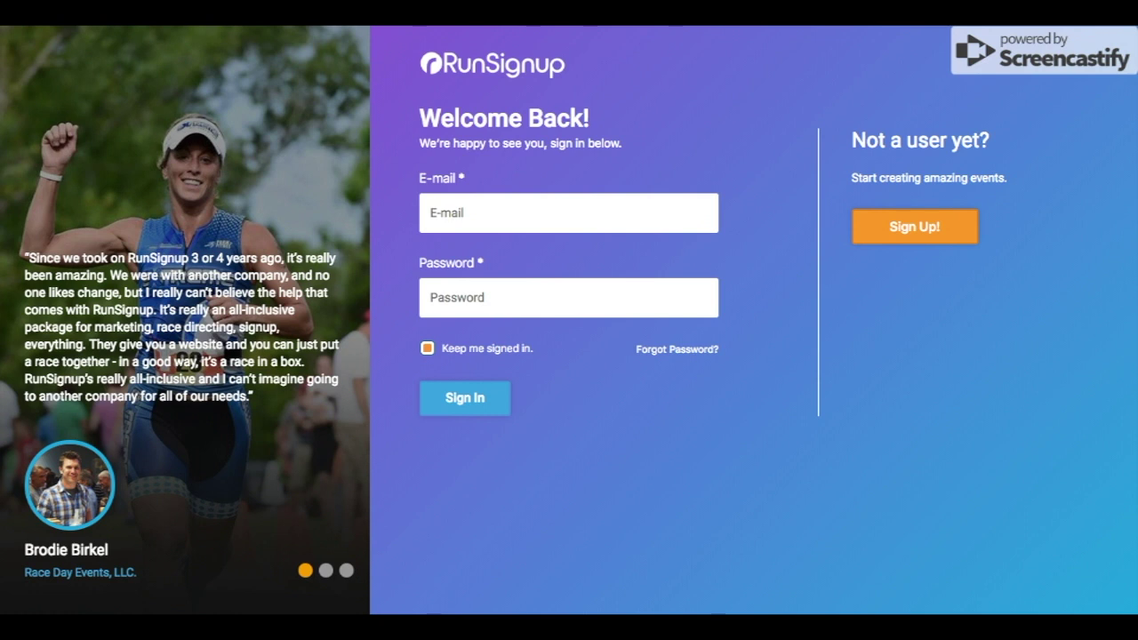
{"action": "left_click", "coordinate": [514, 213]}
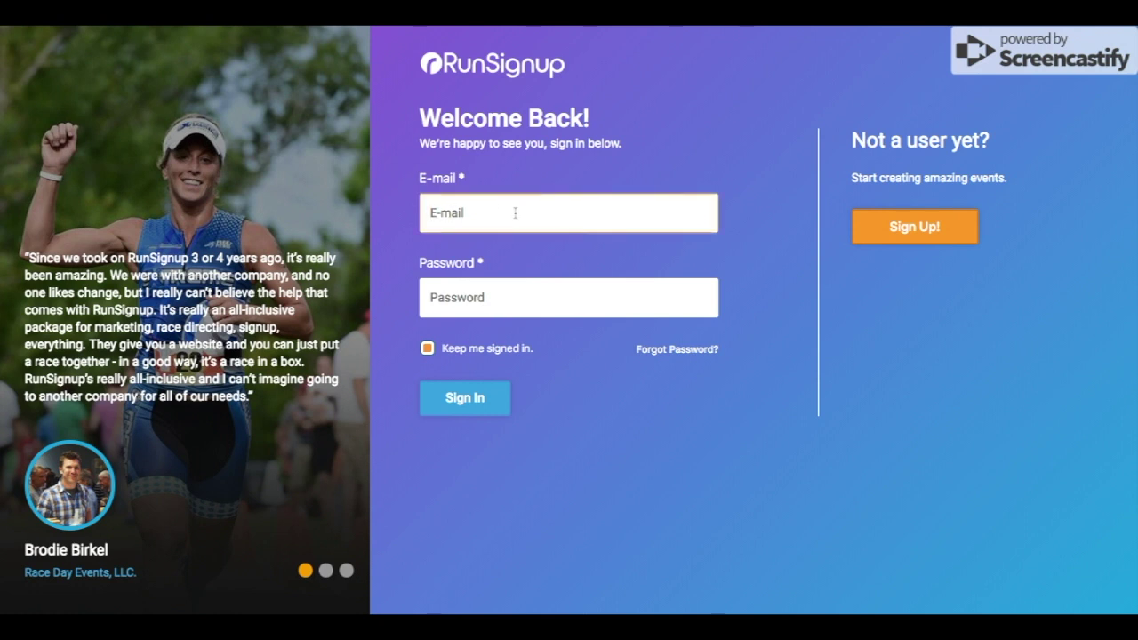
{"action": "type", "text": "np"}
{"action": "left_click", "coordinate": [502, 237]}
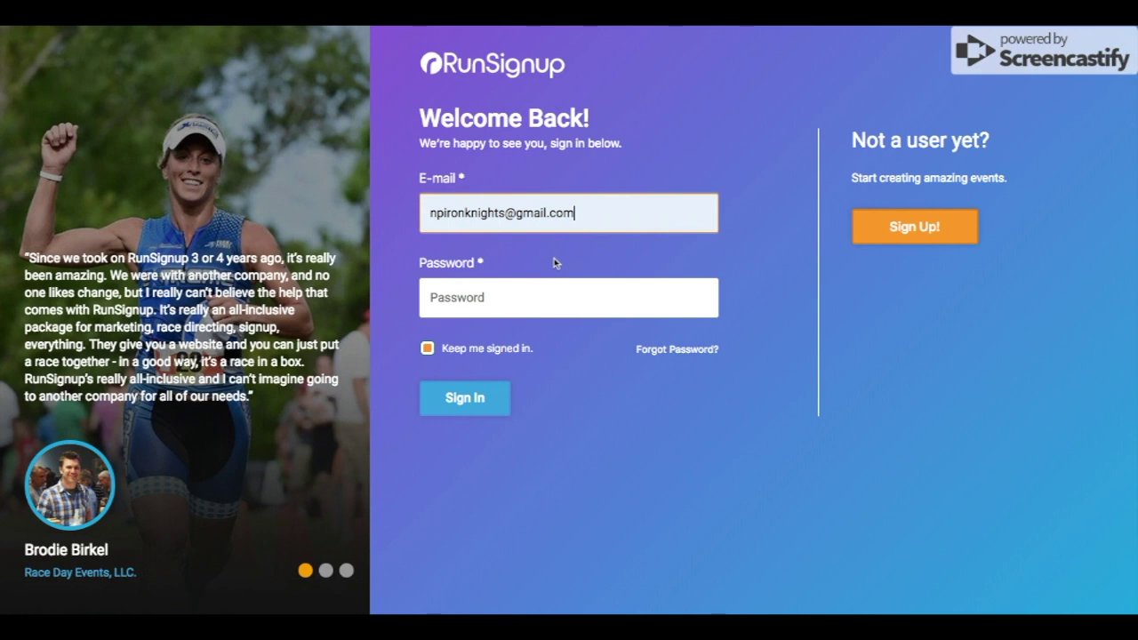
{"action": "left_click", "coordinate": [524, 299]}
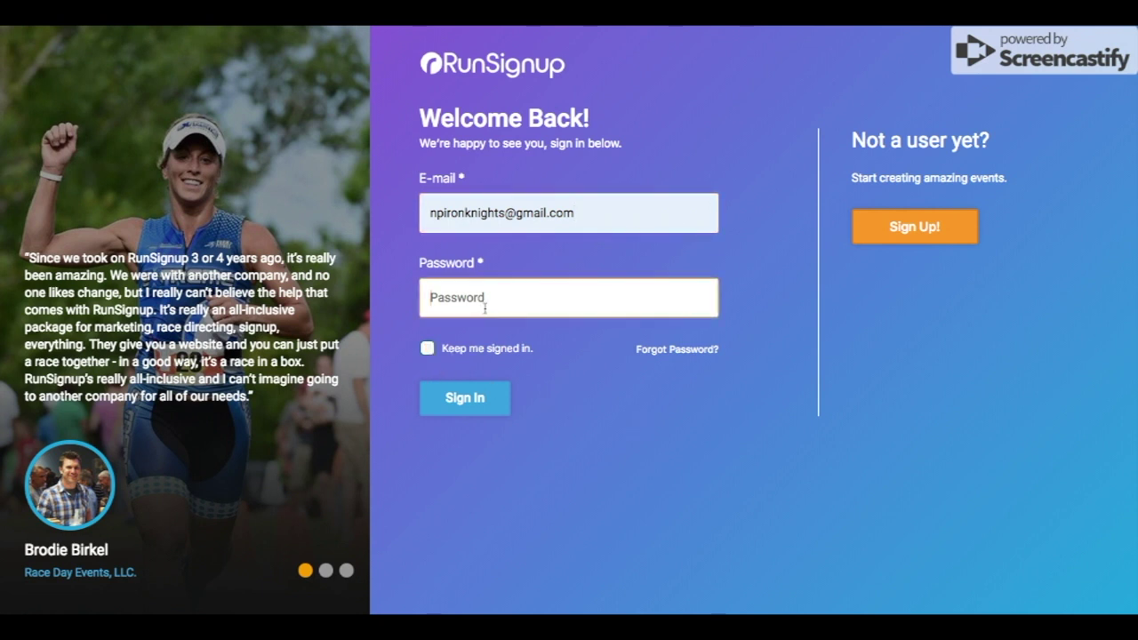
{"action": "type", "text": "•••••••"}
{"action": "left_click", "coordinate": [471, 400]}
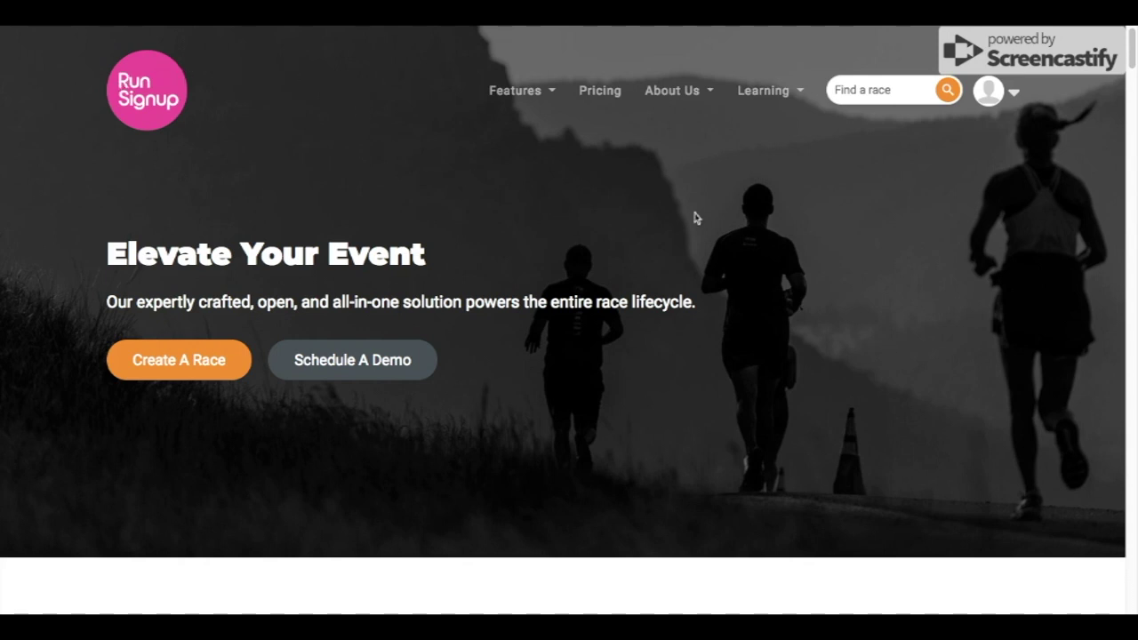
Step: Open the signed-in account's profile and view its main account information and upcoming events
{"action": "left_click", "coordinate": [1013, 94]}
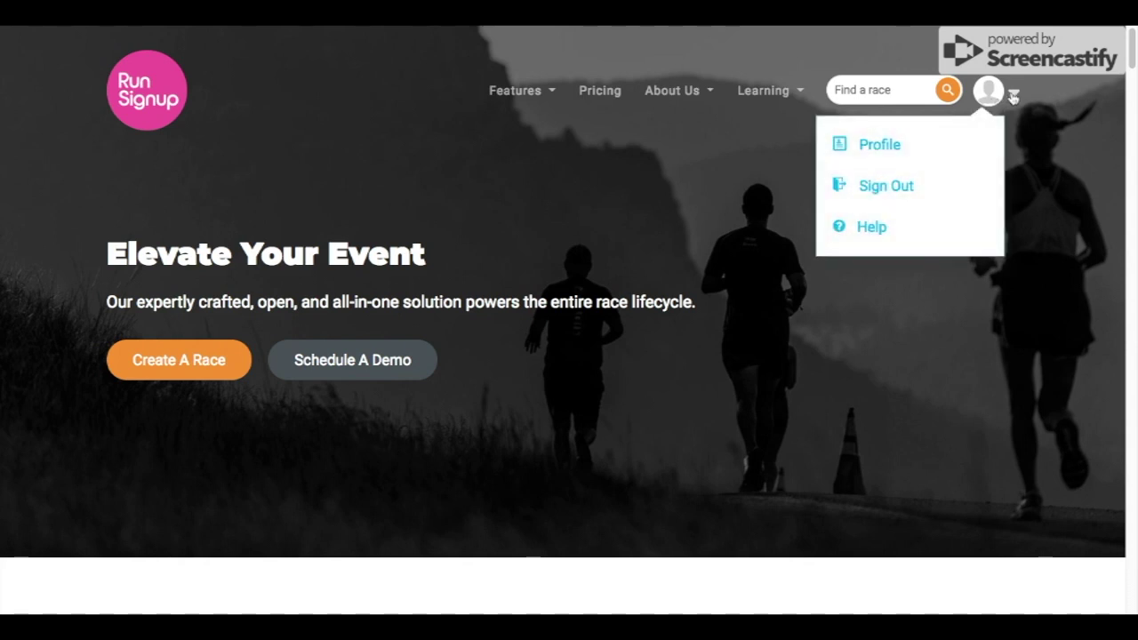
{"action": "left_click", "coordinate": [876, 147]}
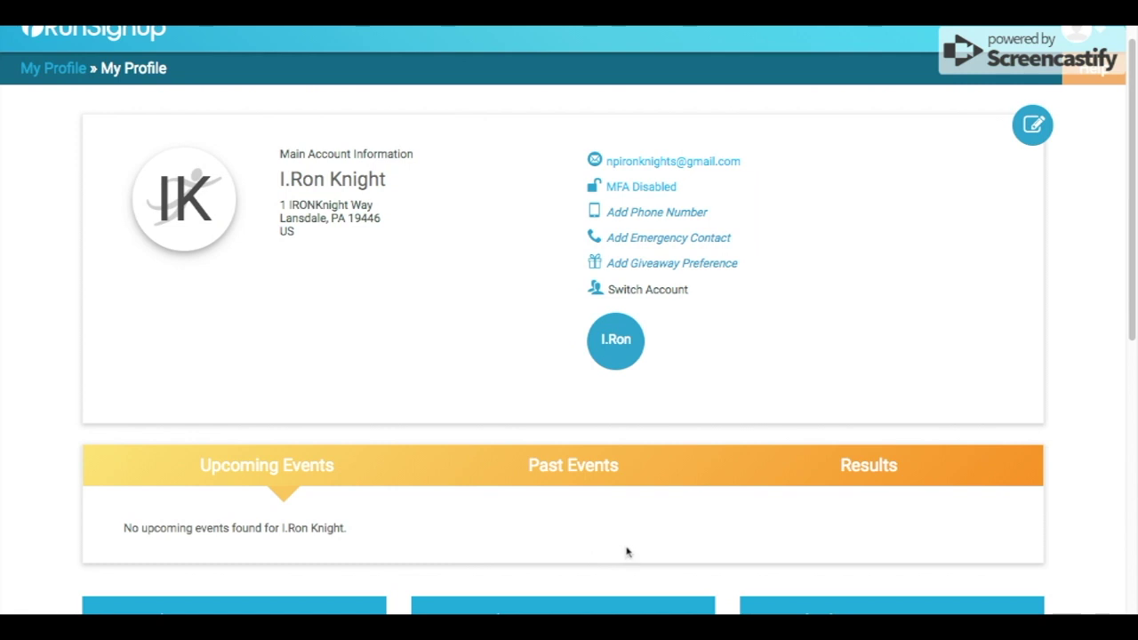
{"action": "scroll", "coordinate": [627, 552], "scroll_direction": "down", "scroll_amount": 1}
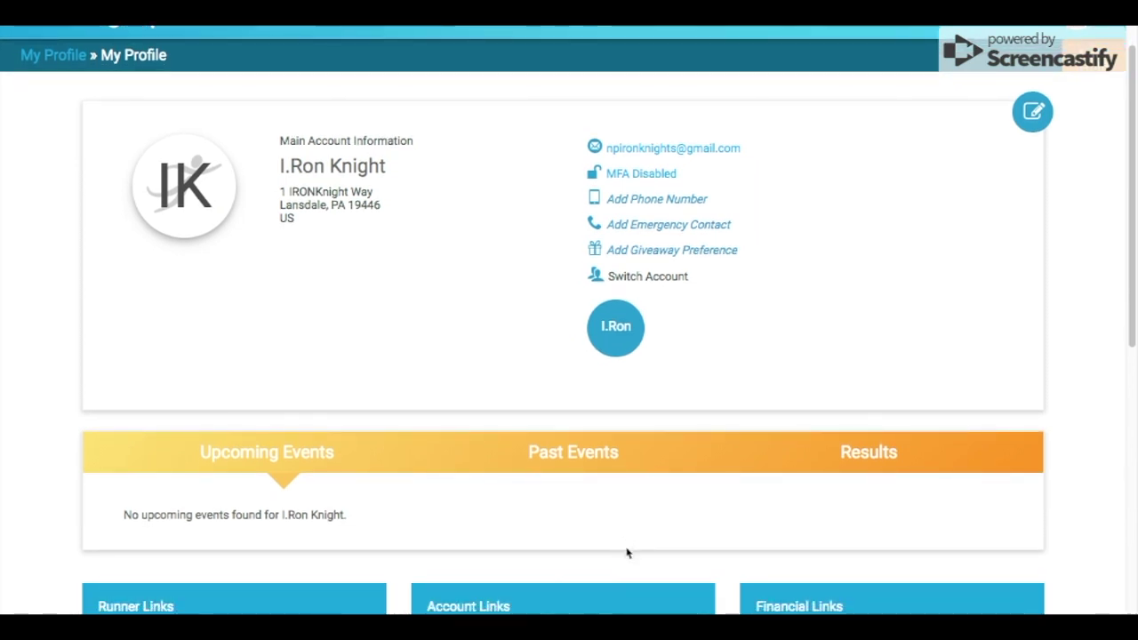
{"action": "scroll", "coordinate": [627, 552], "scroll_direction": "up", "scroll_amount": 1}
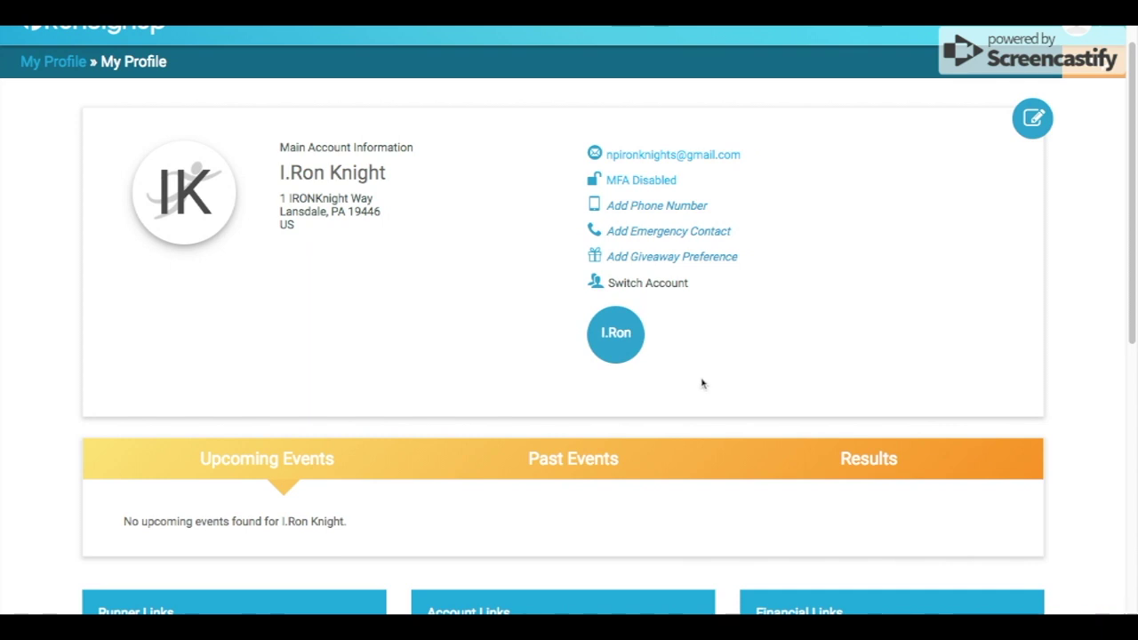
Step: Switch to the participant's sub-account and open registration management for the upcoming North Penn IRONKnights Triathlon
{"action": "left_click", "coordinate": [620, 346]}
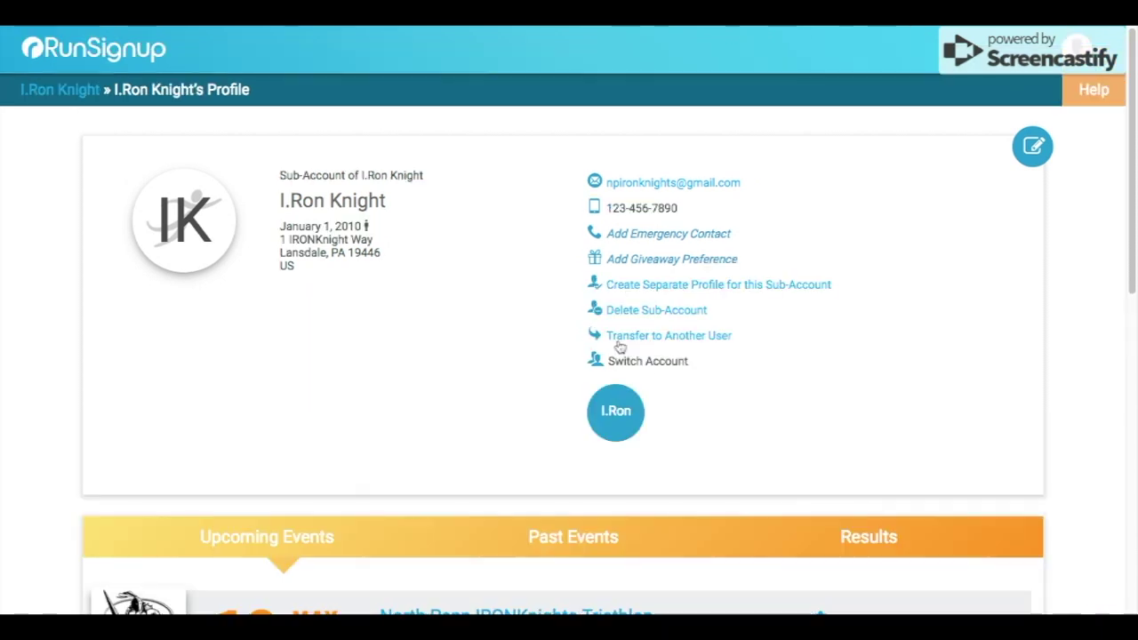
{"action": "scroll", "coordinate": [761, 407], "scroll_direction": "down", "scroll_amount": 3}
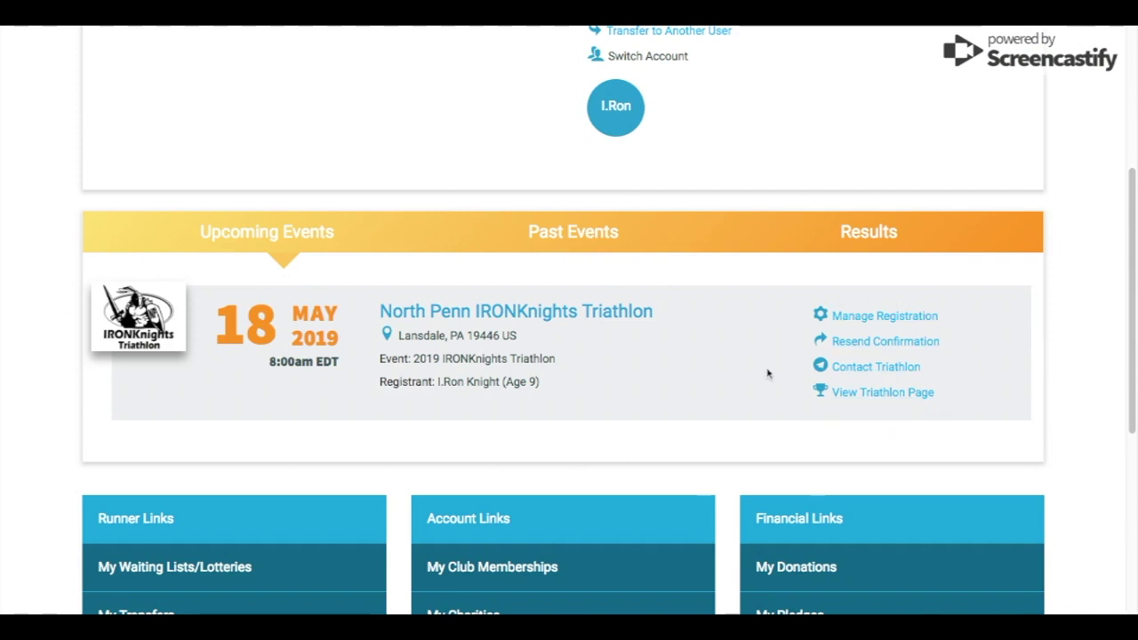
{"action": "left_click", "coordinate": [915, 322]}
Step: Examine the participant's triathlon registration details, question responses, amount paid and the available registration management pages
{"action": "scroll", "coordinate": [840, 414], "scroll_direction": "down", "scroll_amount": 1}
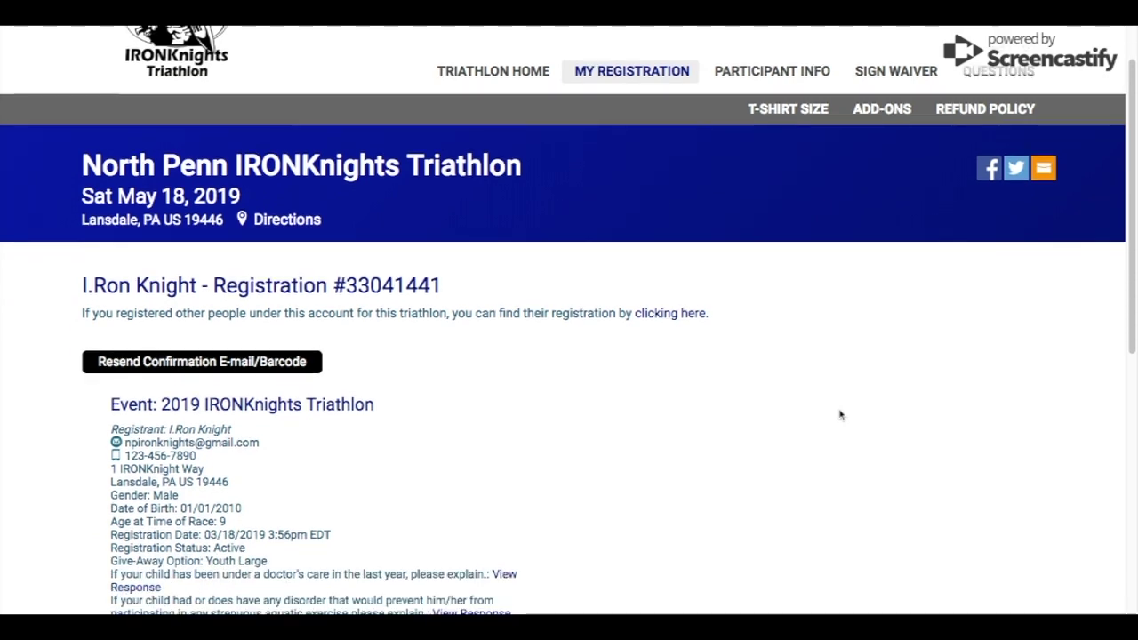
{"action": "scroll", "coordinate": [840, 415], "scroll_direction": "down", "scroll_amount": 1}
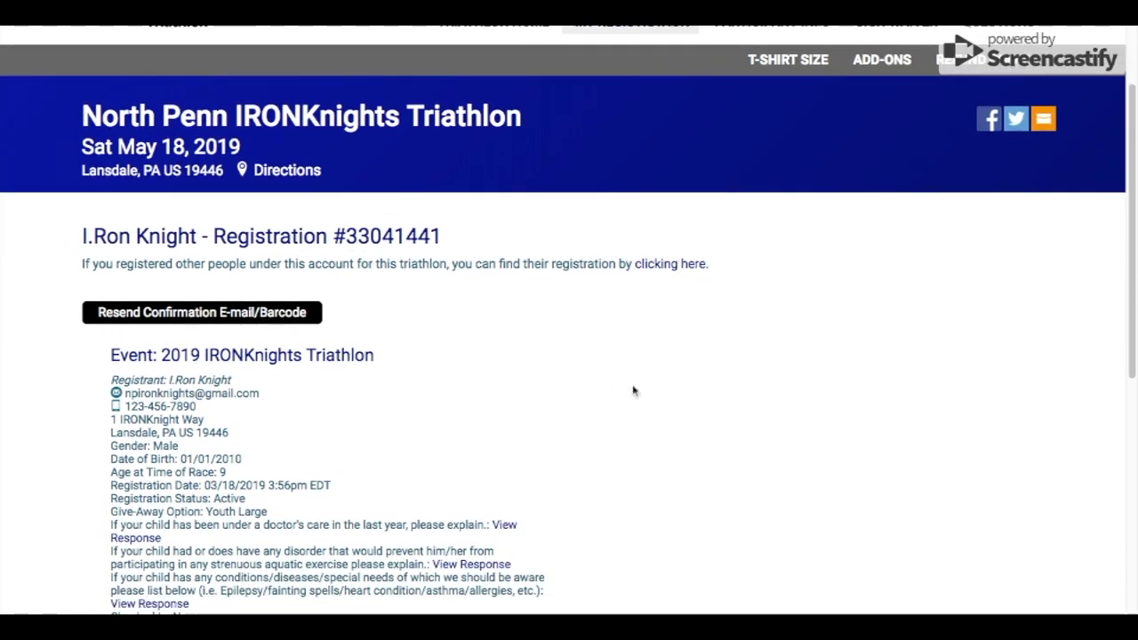
{"action": "scroll", "coordinate": [633, 391], "scroll_direction": "down", "scroll_amount": 1}
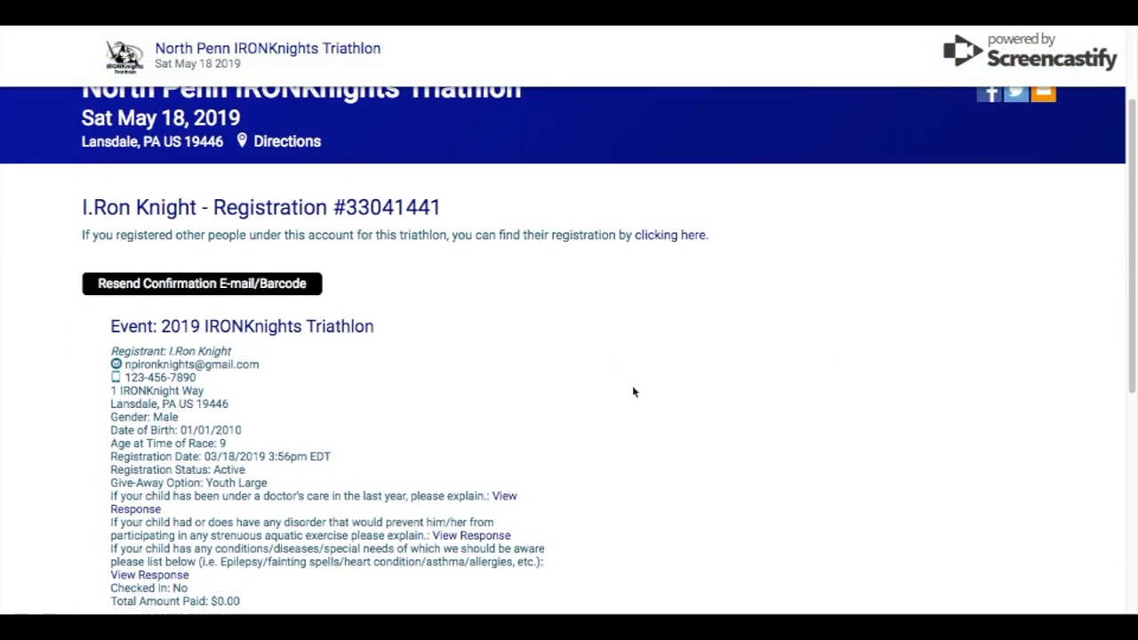
{"action": "scroll", "coordinate": [633, 391], "scroll_direction": "up", "scroll_amount": 1}
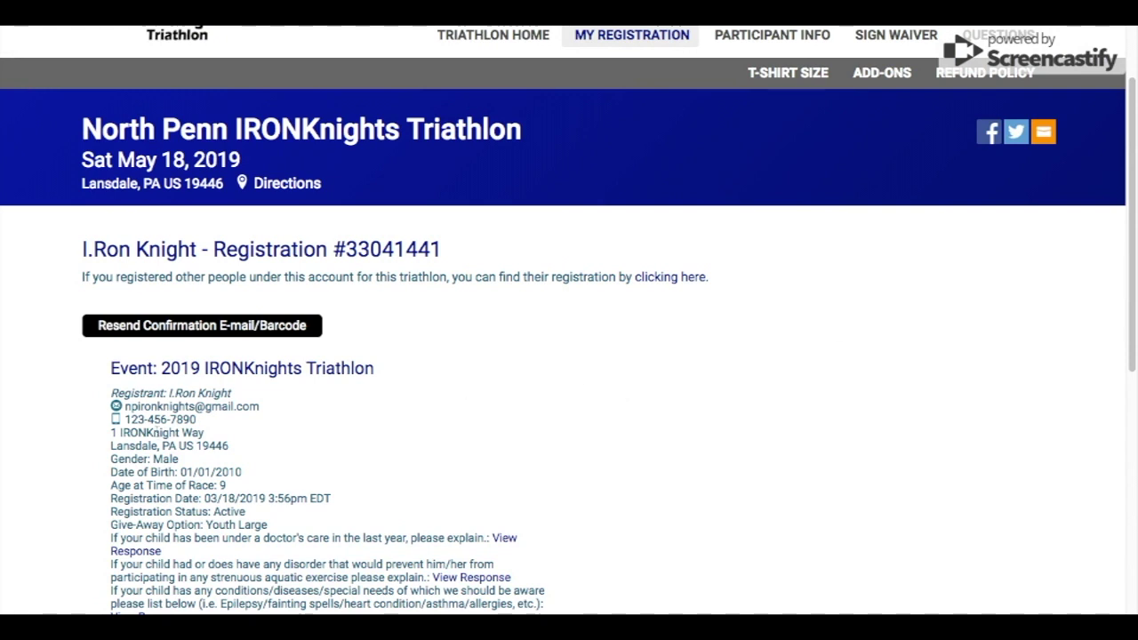
{"action": "scroll", "coordinate": [596, 471], "scroll_direction": "down", "scroll_amount": 2}
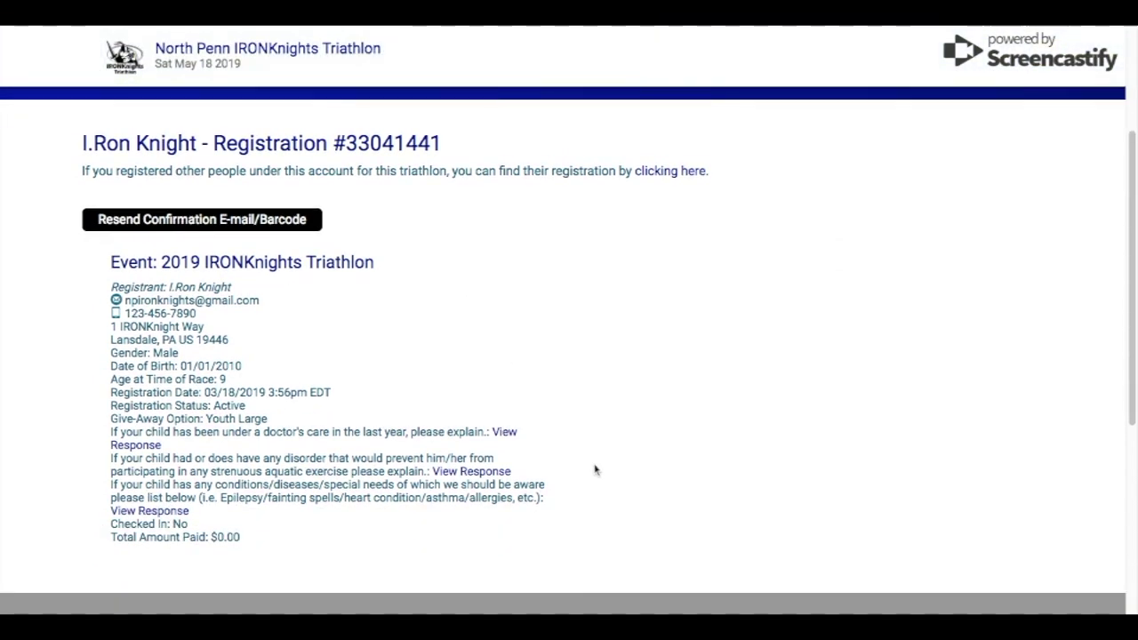
{"action": "scroll", "coordinate": [595, 470], "scroll_direction": "down", "scroll_amount": 1}
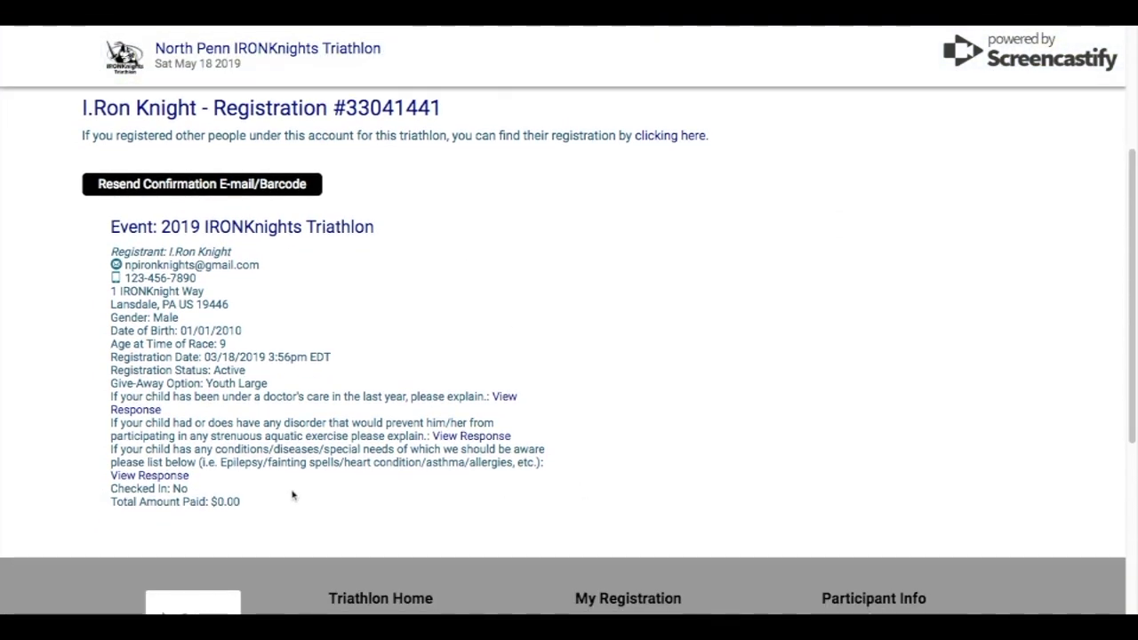
{"action": "scroll", "coordinate": [597, 467], "scroll_direction": "down", "scroll_amount": 3}
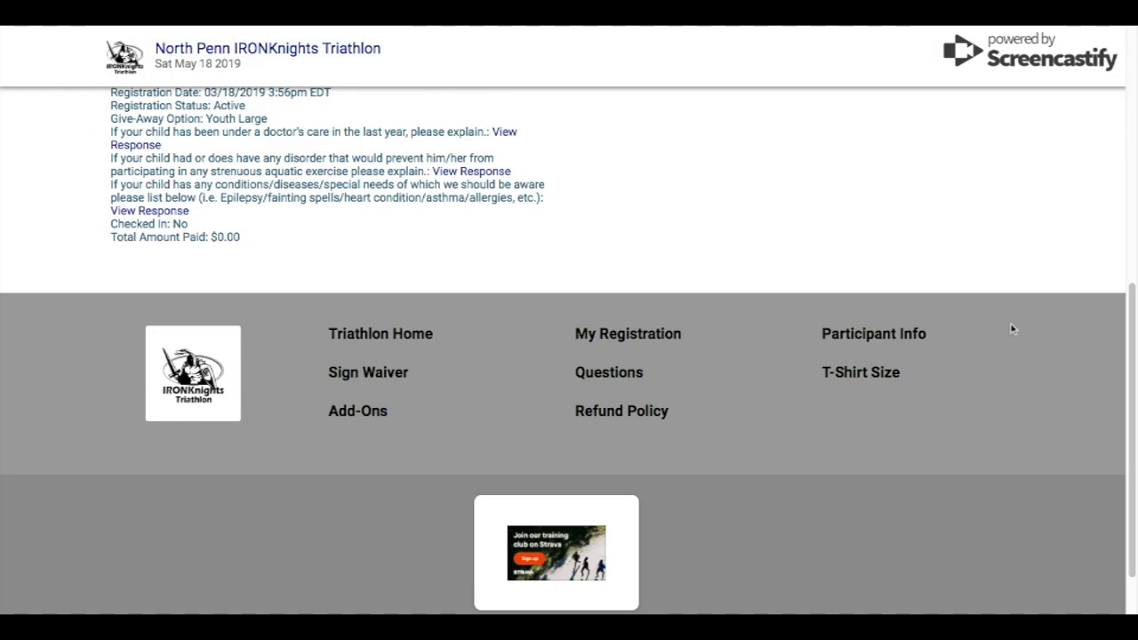
{"action": "scroll", "coordinate": [1010, 328], "scroll_direction": "up", "scroll_amount": 6}
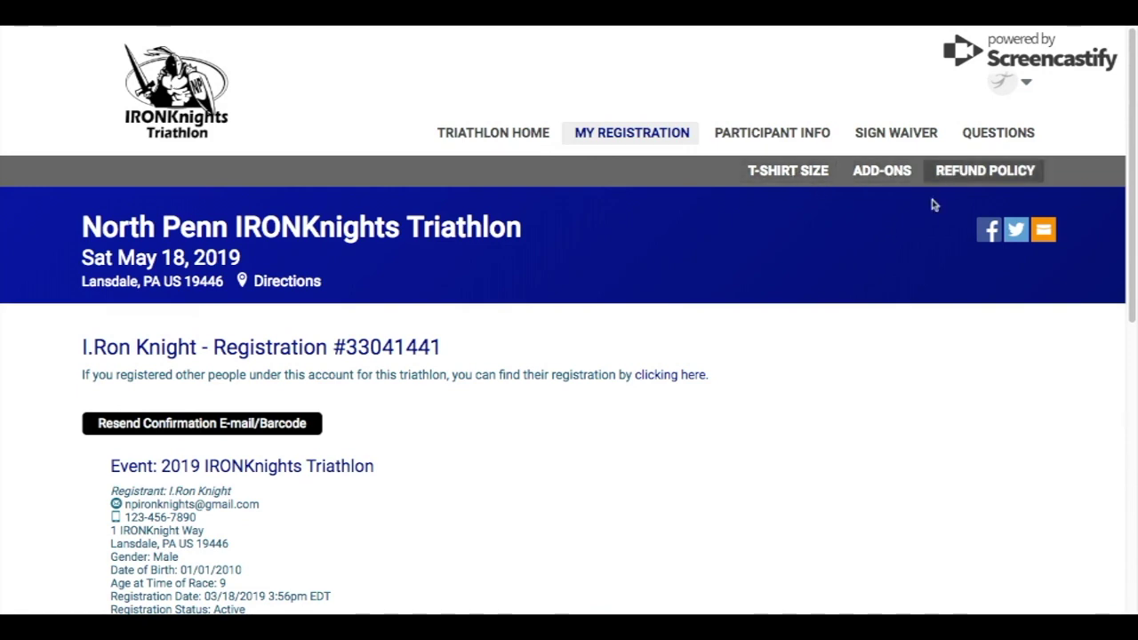
{"action": "scroll", "coordinate": [898, 407], "scroll_direction": "down", "scroll_amount": 3}
{"action": "scroll", "coordinate": [897, 407], "scroll_direction": "down", "scroll_amount": 3}
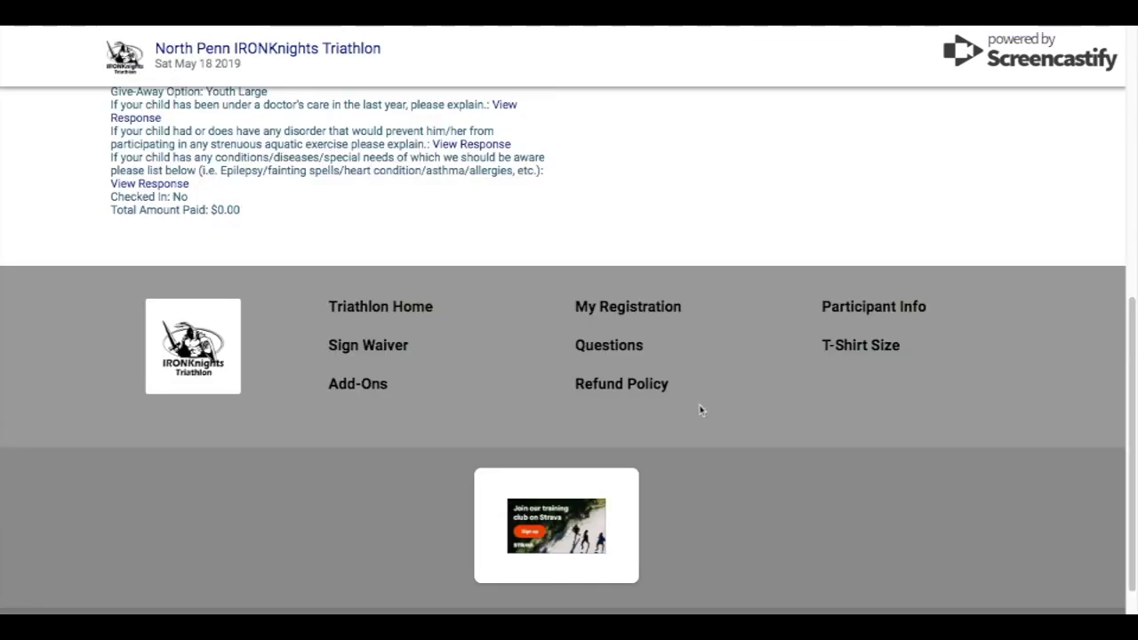
{"action": "scroll", "coordinate": [752, 402], "scroll_direction": "up", "scroll_amount": 8}
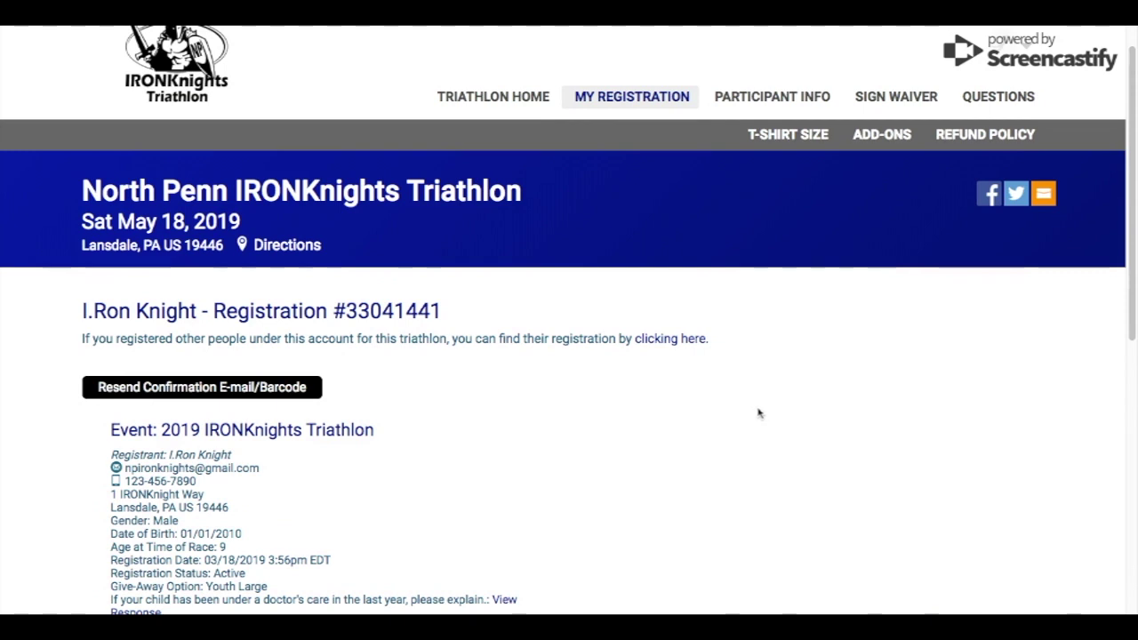
Step: Open the registration's add-ons and review the swimming practice time slots for March 23, 2019
{"action": "left_click", "coordinate": [883, 140]}
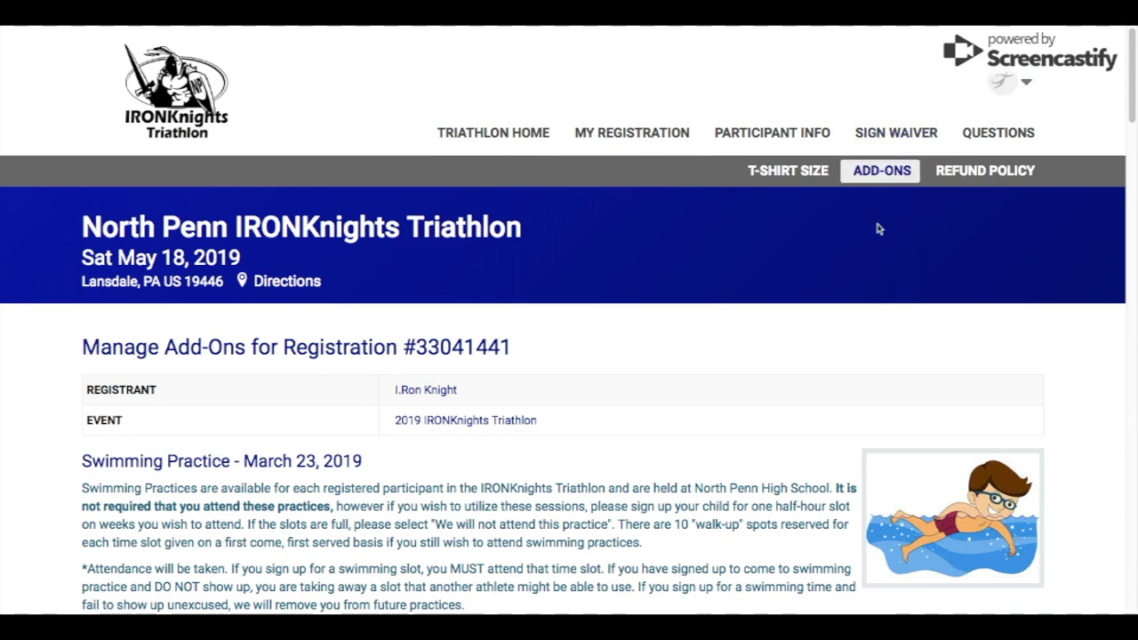
{"action": "scroll", "coordinate": [910, 271], "scroll_direction": "down", "scroll_amount": 2}
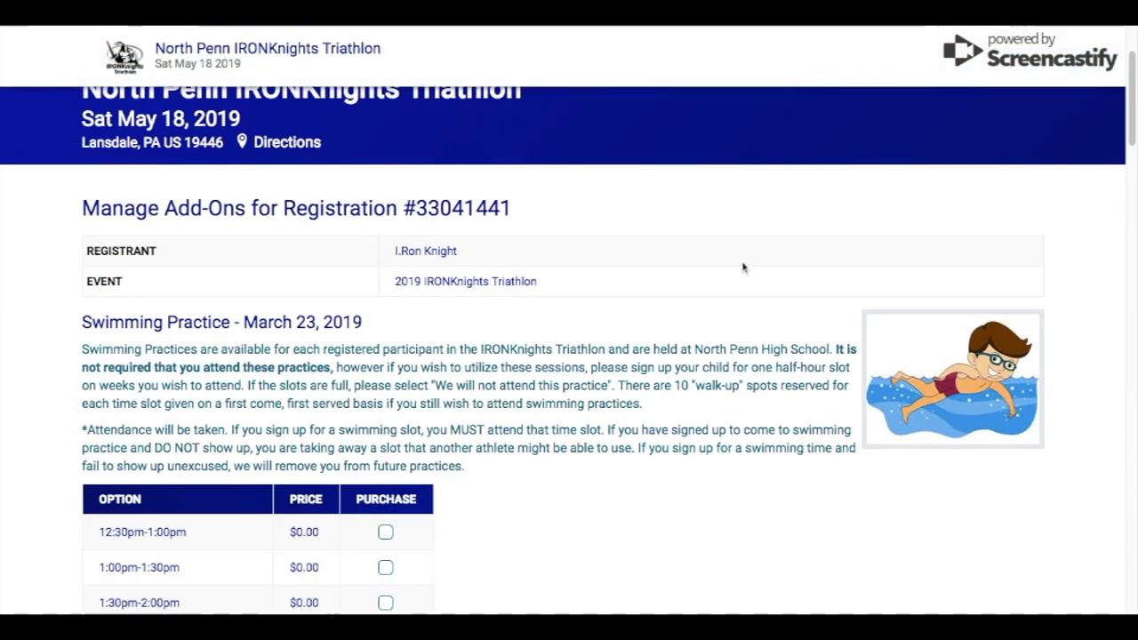
{"action": "scroll", "coordinate": [743, 267], "scroll_direction": "down", "scroll_amount": 1}
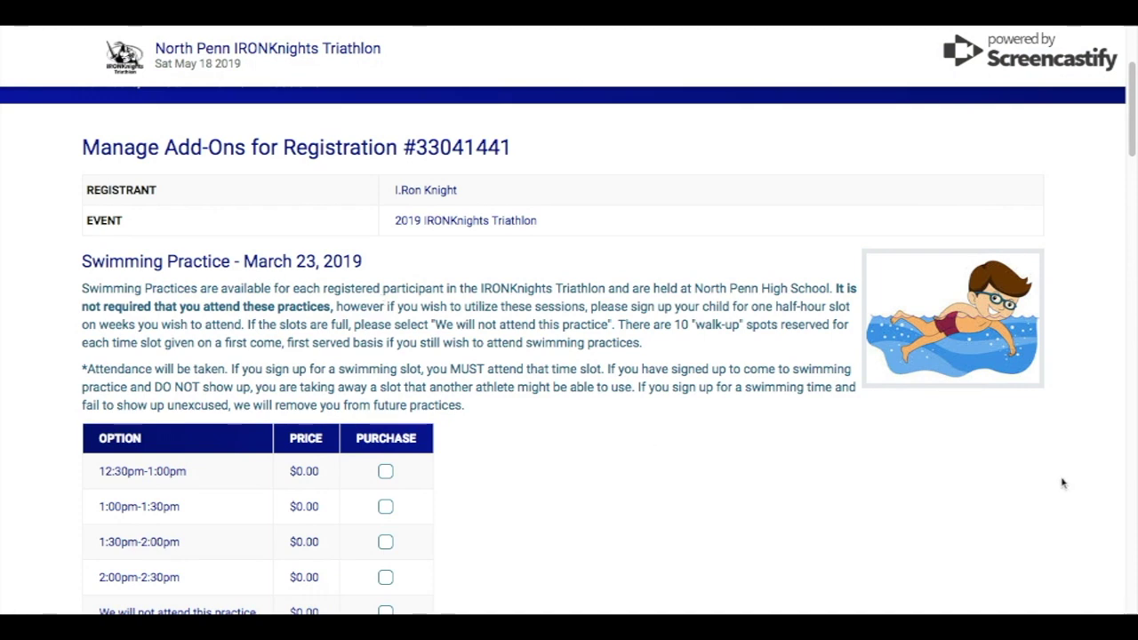
{"action": "scroll", "coordinate": [1062, 483], "scroll_direction": "down", "scroll_amount": 3}
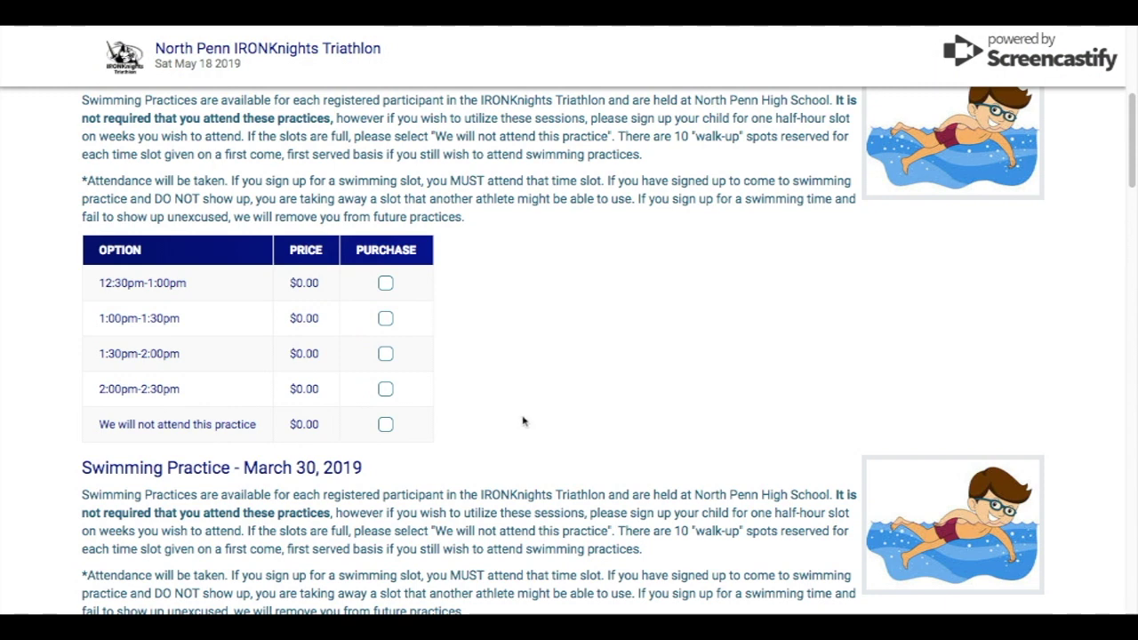
{"action": "scroll", "coordinate": [595, 436], "scroll_direction": "up", "scroll_amount": 1}
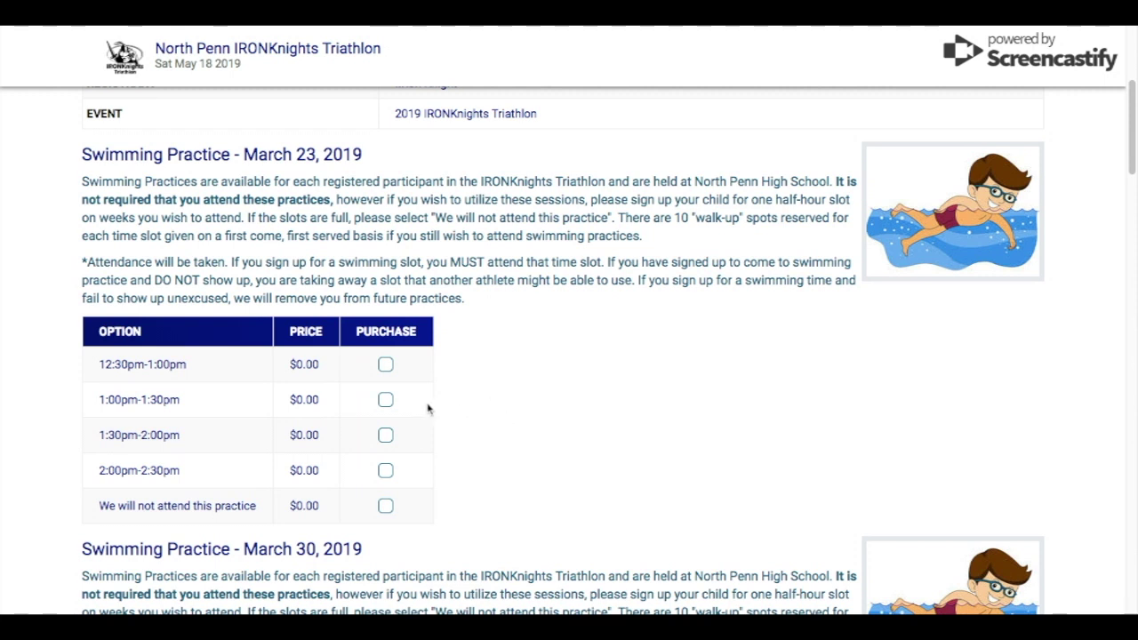
Step: Try selecting the 1:00pm-1:30pm slot for March 23, 2019, clear it, and view the March 30 and April 6 practice options
{"action": "left_click", "coordinate": [385, 401]}
{"action": "left_click", "coordinate": [384, 399]}
{"action": "scroll", "coordinate": [1029, 464], "scroll_direction": "down", "scroll_amount": 5}
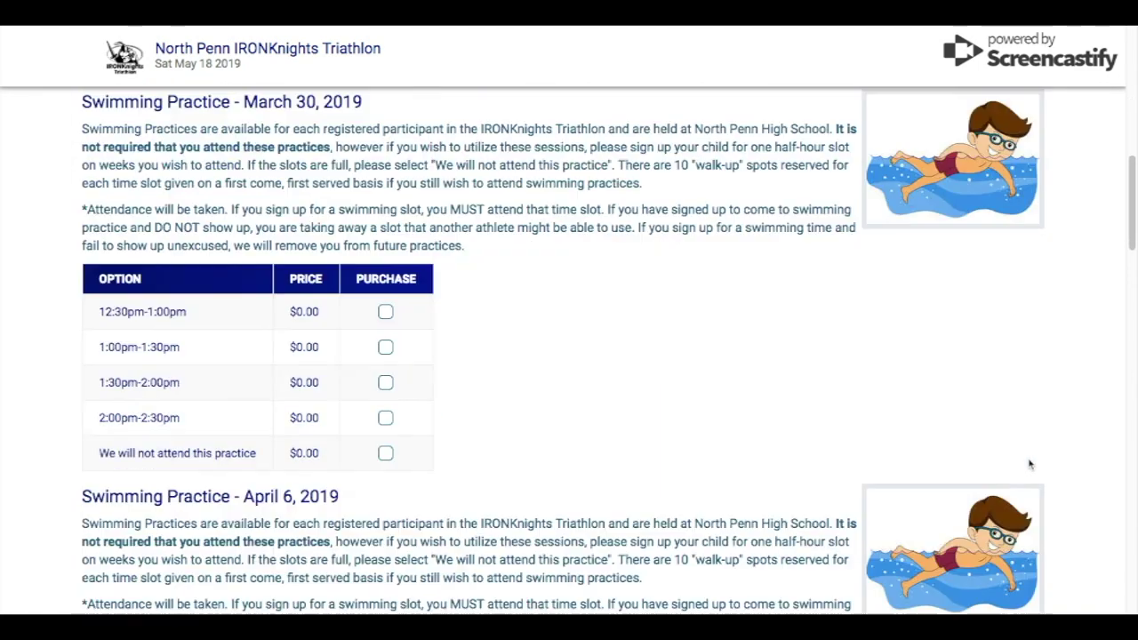
{"action": "scroll", "coordinate": [1029, 465], "scroll_direction": "down", "scroll_amount": 3}
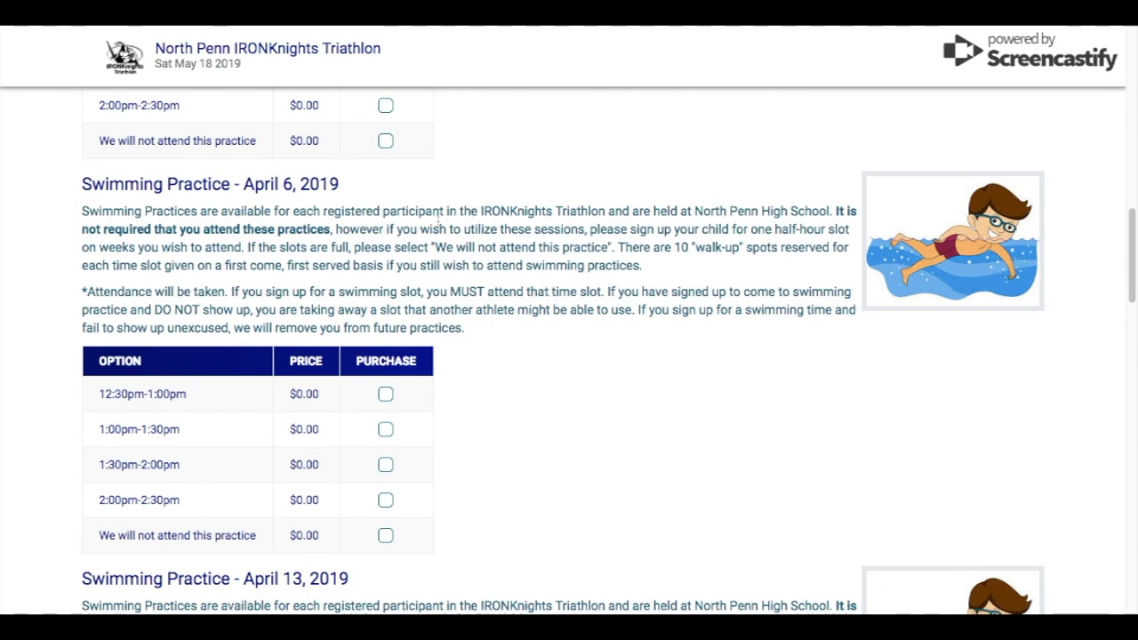
Step: Review the remaining swimming practice dates and IRONKnights Spirit Wear without selecting any, then continue and confirm the add-on changes
{"action": "scroll", "coordinate": [620, 487], "scroll_direction": "down", "scroll_amount": 5}
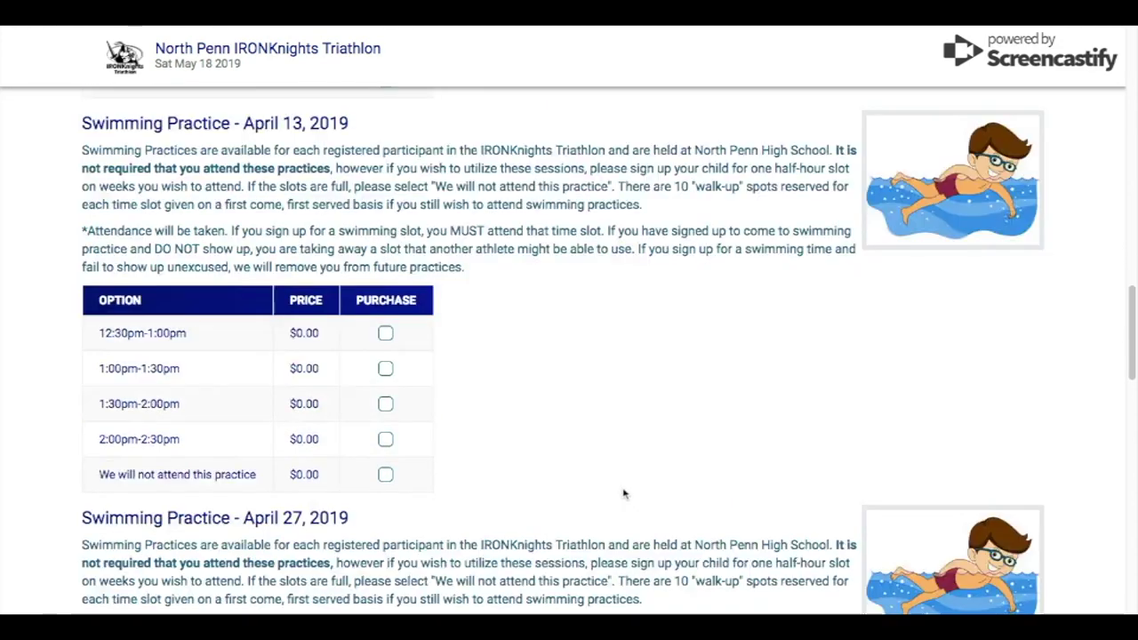
{"action": "scroll", "coordinate": [623, 493], "scroll_direction": "down", "scroll_amount": 14}
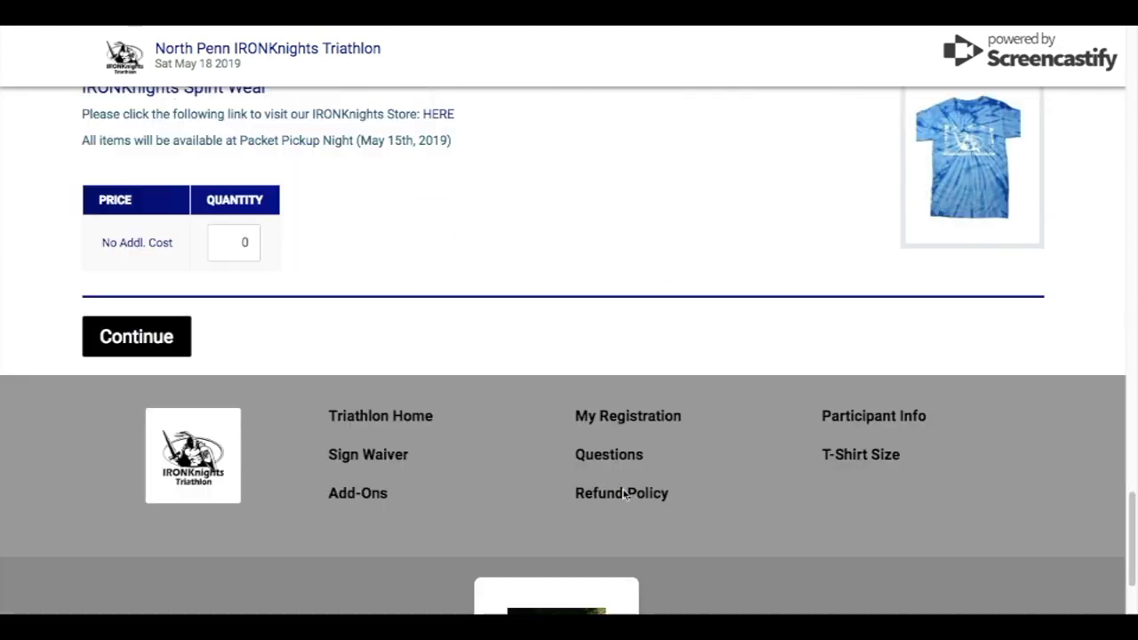
{"action": "left_click", "coordinate": [136, 337]}
{"action": "scroll", "coordinate": [566, 472], "scroll_direction": "down", "scroll_amount": 1}
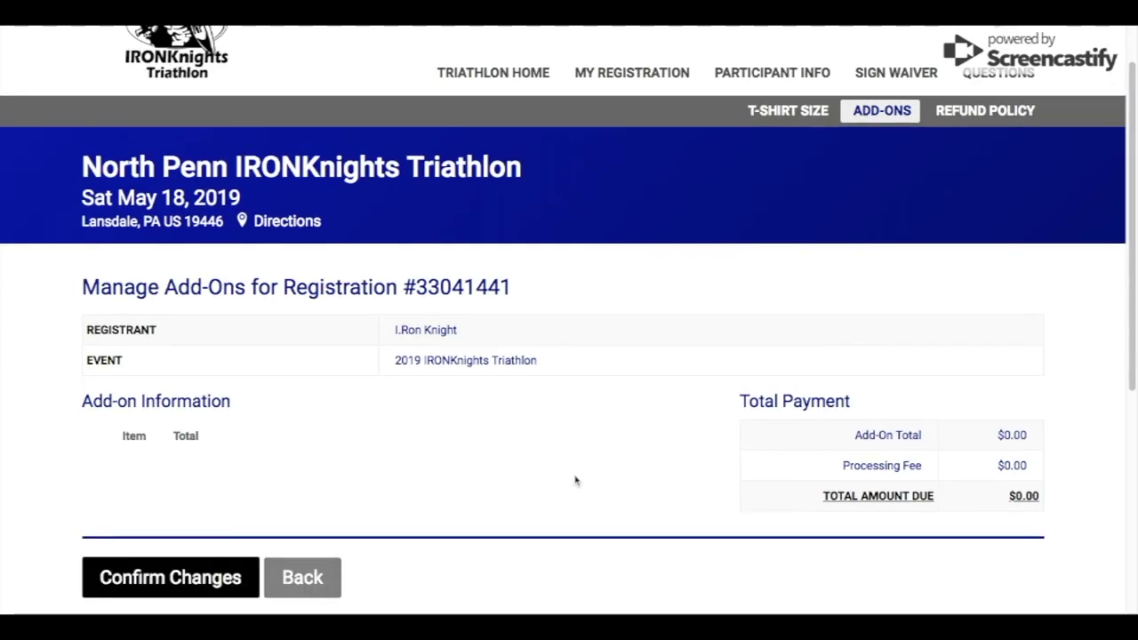
{"action": "scroll", "coordinate": [575, 481], "scroll_direction": "down", "scroll_amount": 1}
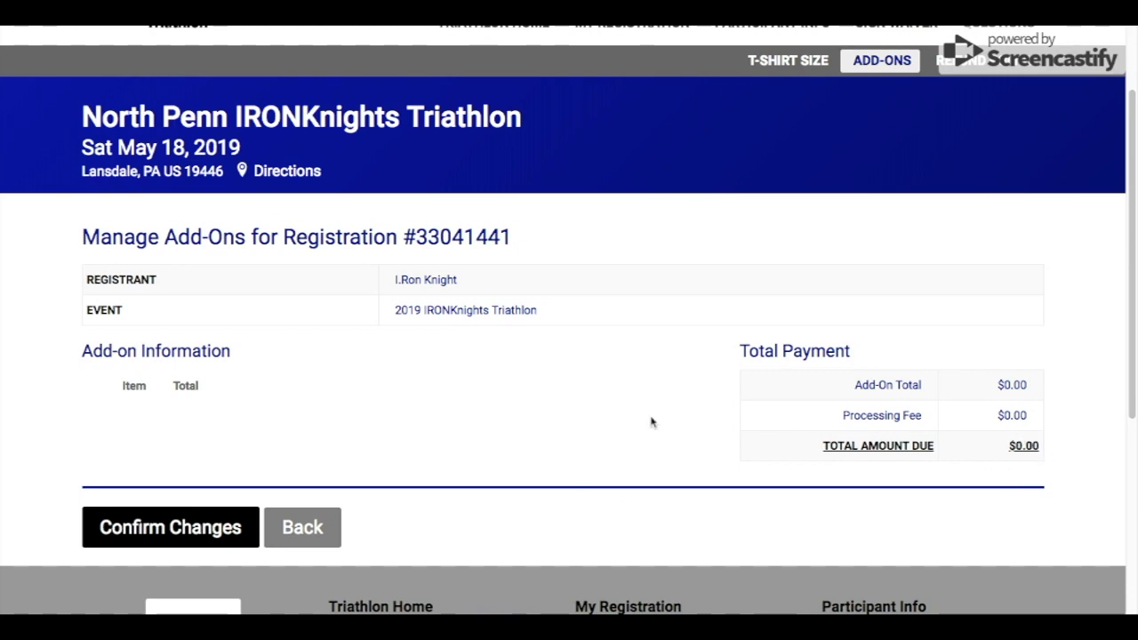
{"action": "left_click", "coordinate": [177, 530]}
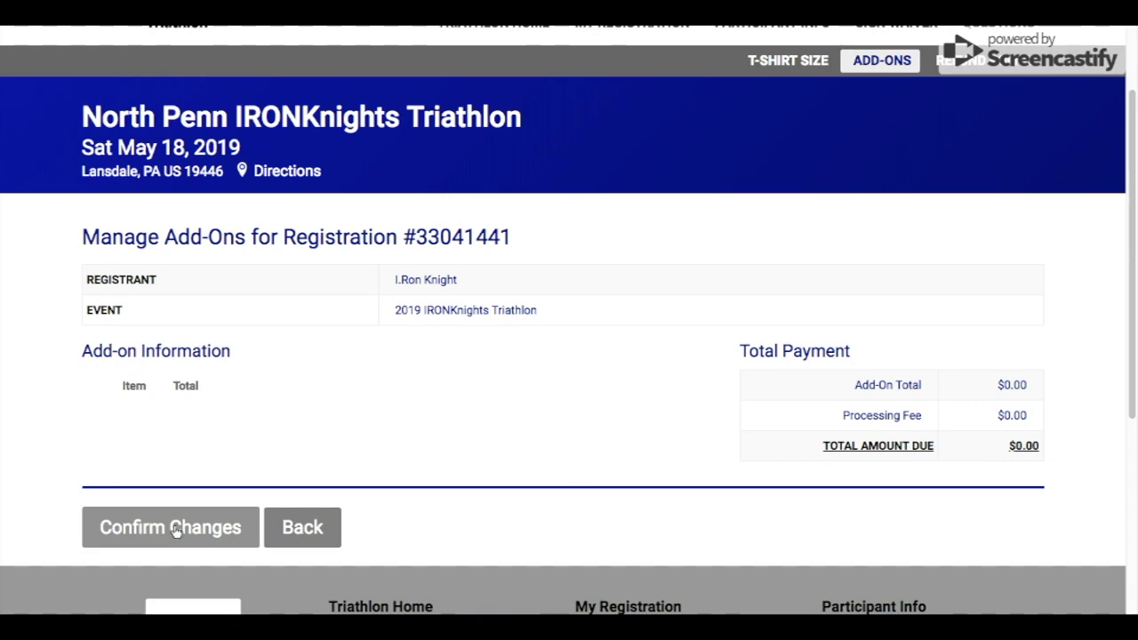
Step: Review the participant's 2019 IRONKnights Triathlon registration details and the registration page links below them
{"action": "scroll", "coordinate": [568, 505], "scroll_direction": "down", "scroll_amount": 4}
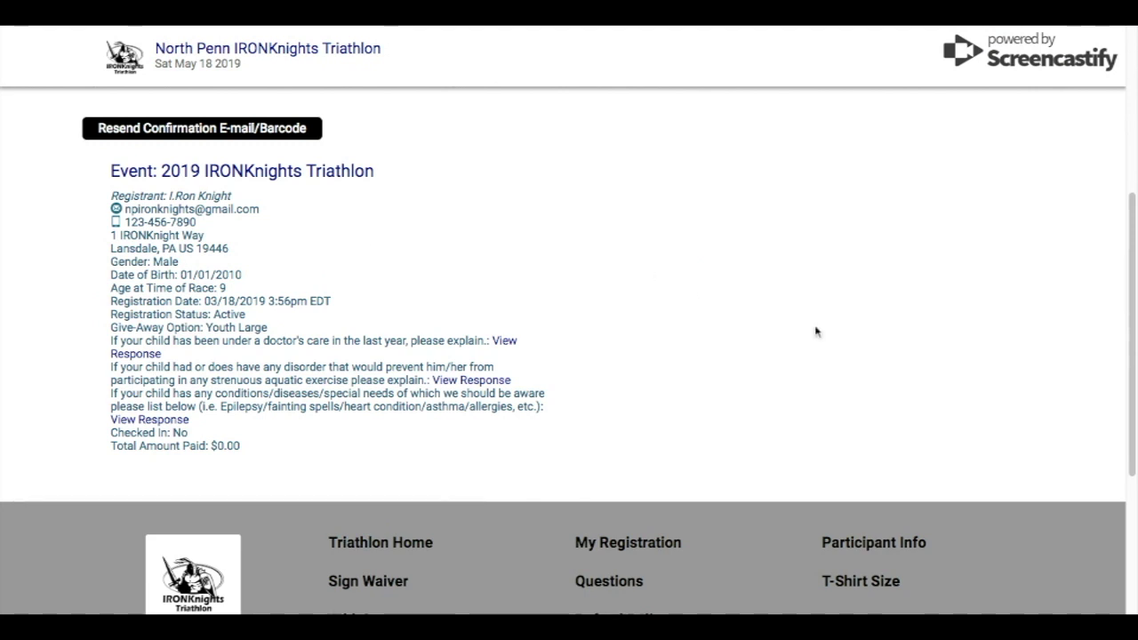
{"action": "scroll", "coordinate": [823, 347], "scroll_direction": "down", "scroll_amount": 1}
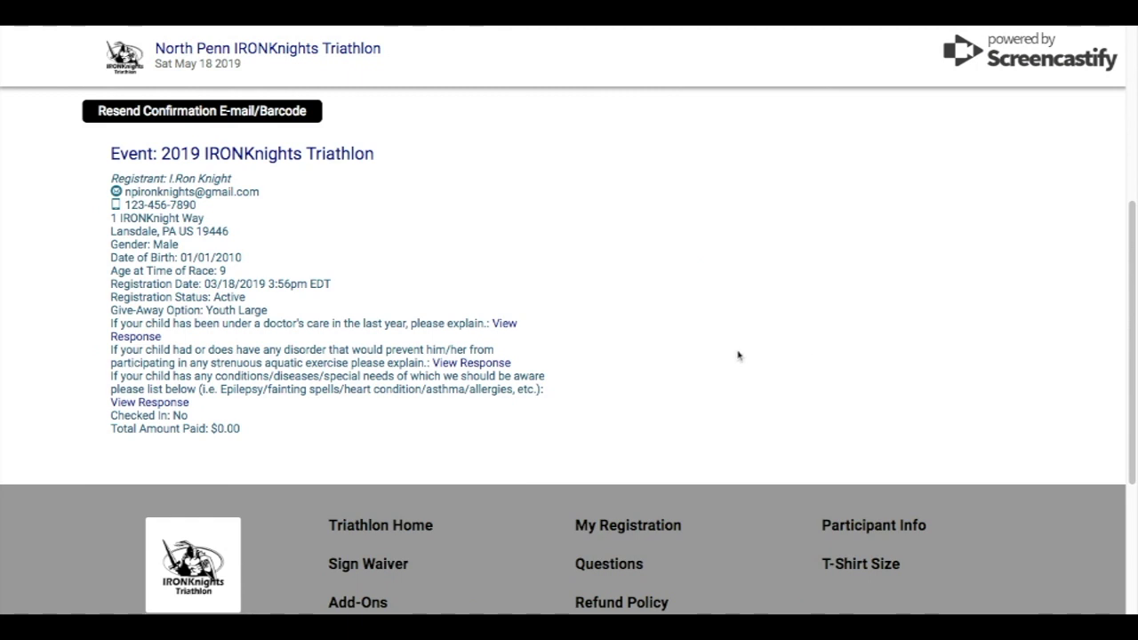
{"action": "scroll", "coordinate": [744, 358], "scroll_direction": "down", "scroll_amount": 1}
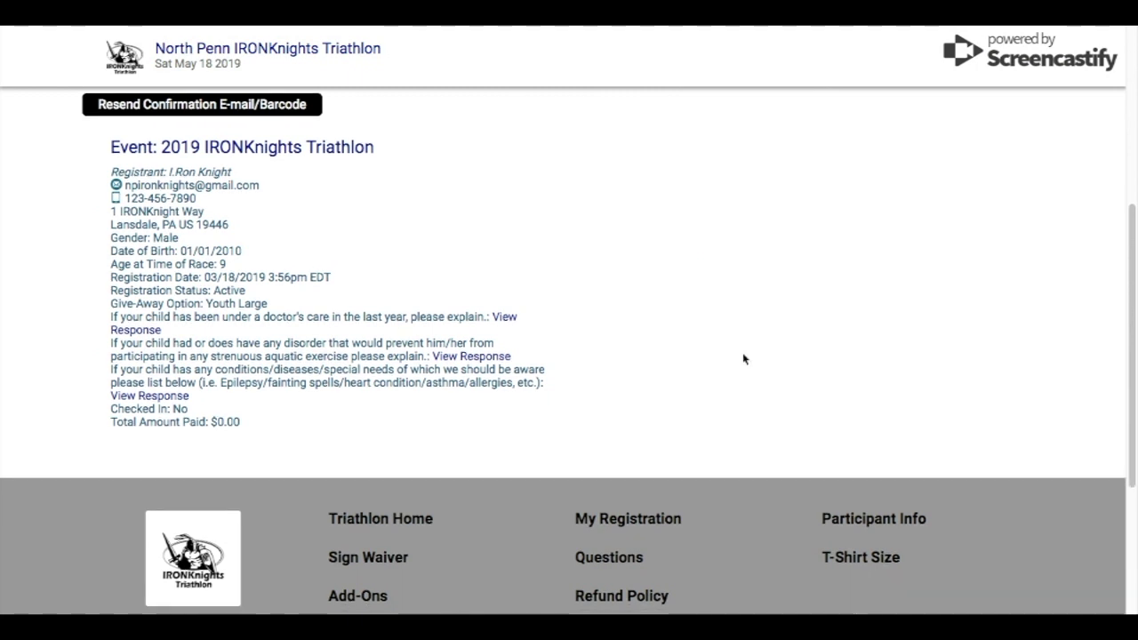
{"action": "scroll", "coordinate": [744, 358], "scroll_direction": "down", "scroll_amount": 1}
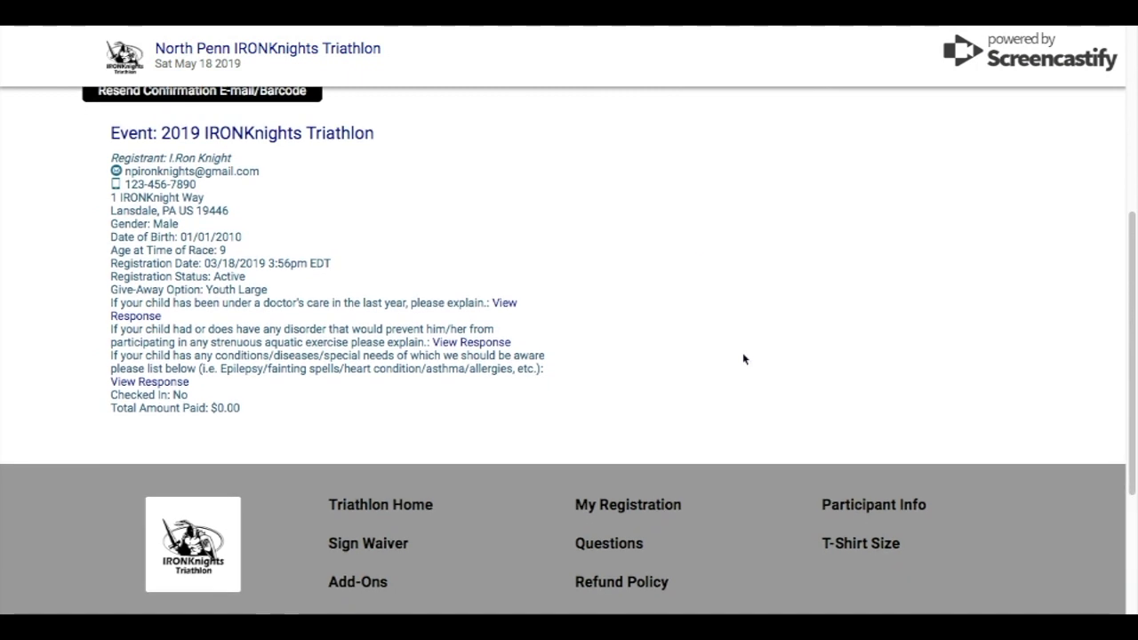
{"action": "scroll", "coordinate": [744, 359], "scroll_direction": "down", "scroll_amount": 4}
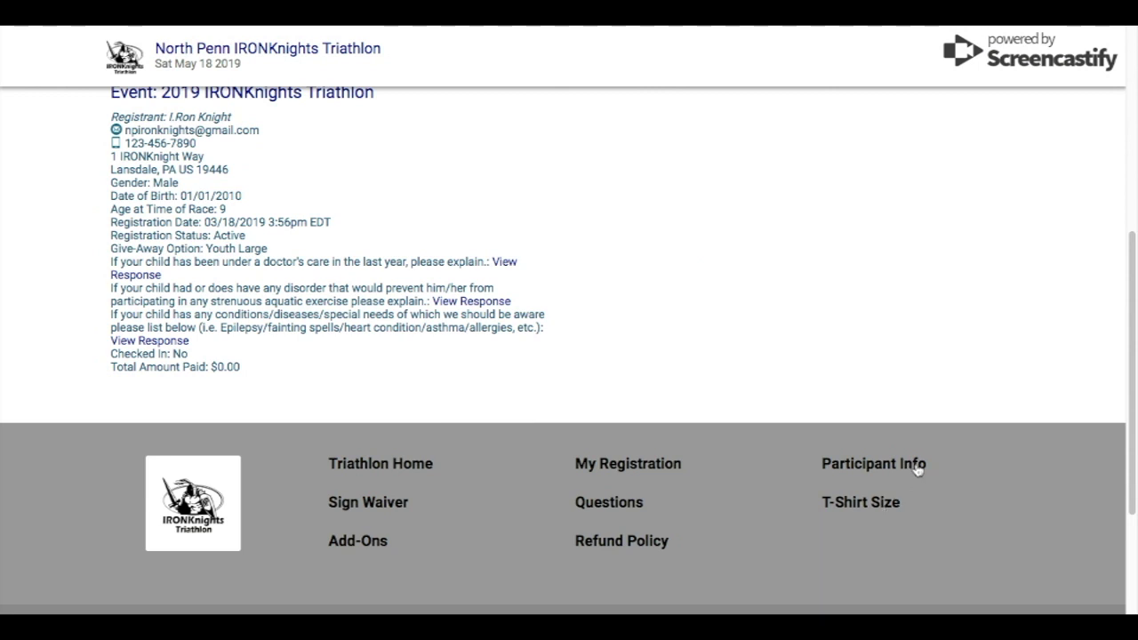
Step: Open the volunteer page from the triathlon's home page and review the pre-race and race day tasks, time slots and locations
{"action": "left_click", "coordinate": [410, 466]}
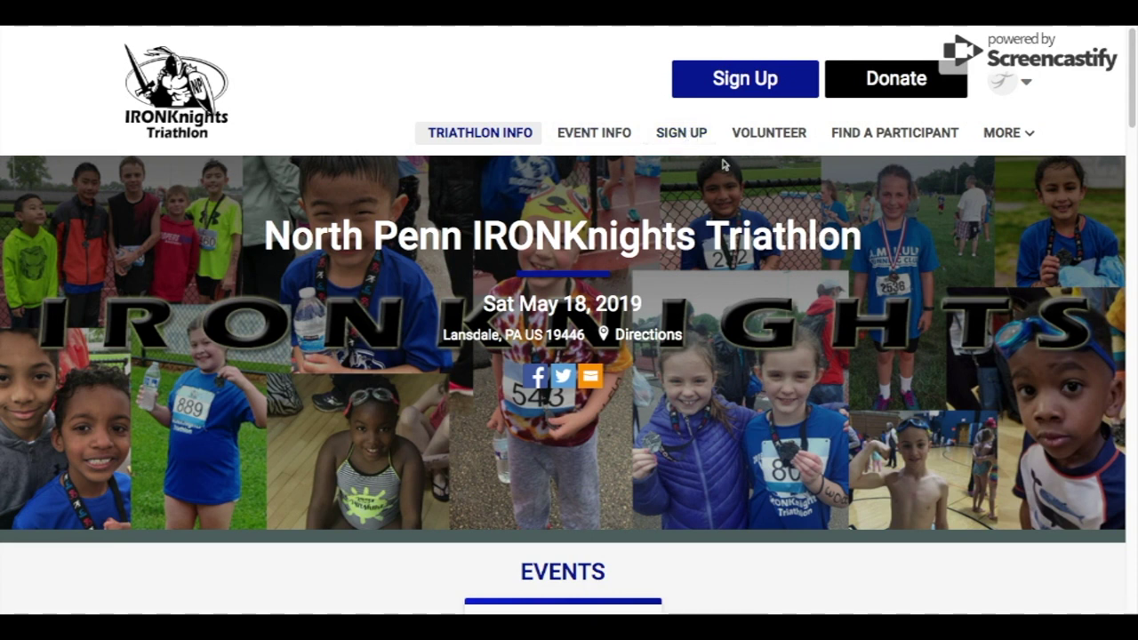
{"action": "left_click", "coordinate": [763, 135]}
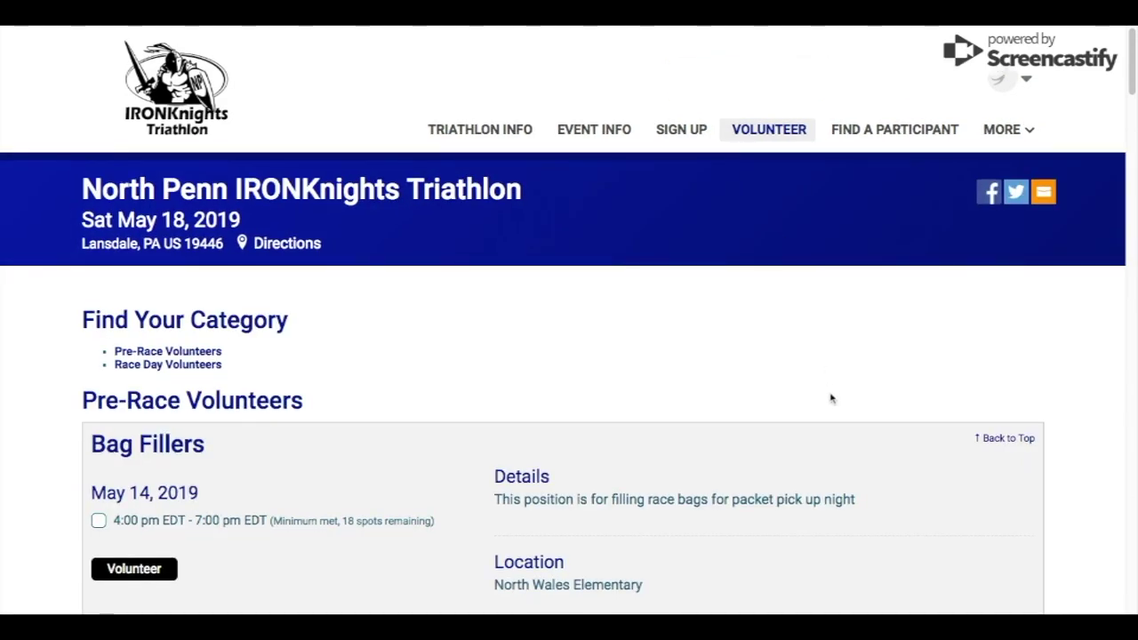
{"action": "scroll", "coordinate": [827, 394], "scroll_direction": "down", "scroll_amount": 3}
{"action": "scroll", "coordinate": [831, 399], "scroll_direction": "down", "scroll_amount": 7}
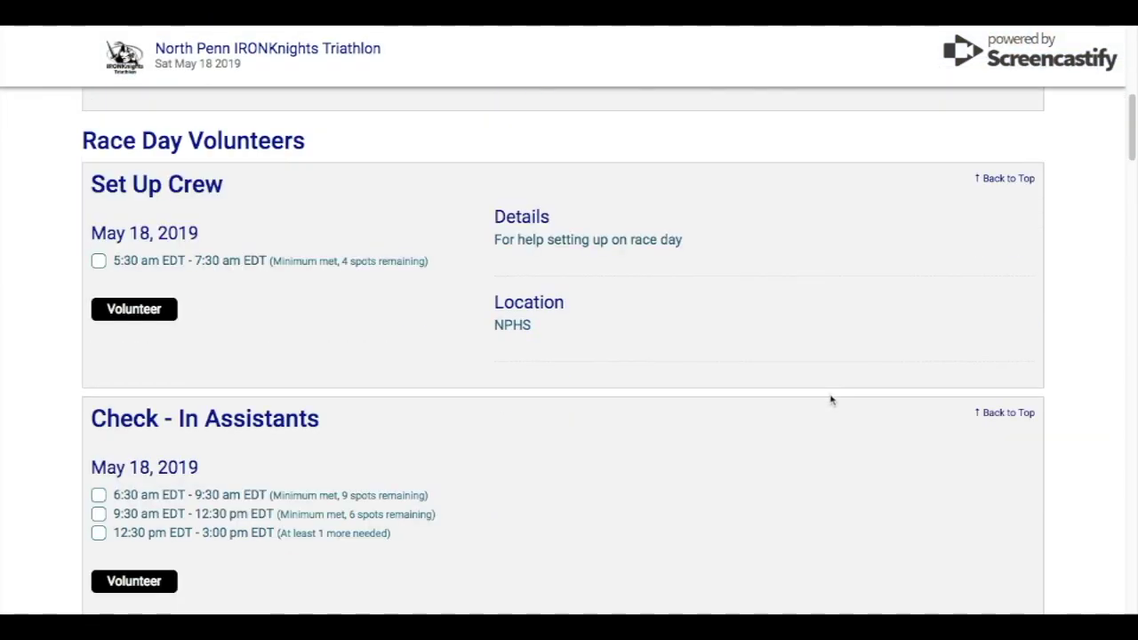
{"action": "scroll", "coordinate": [831, 401], "scroll_direction": "down", "scroll_amount": 7}
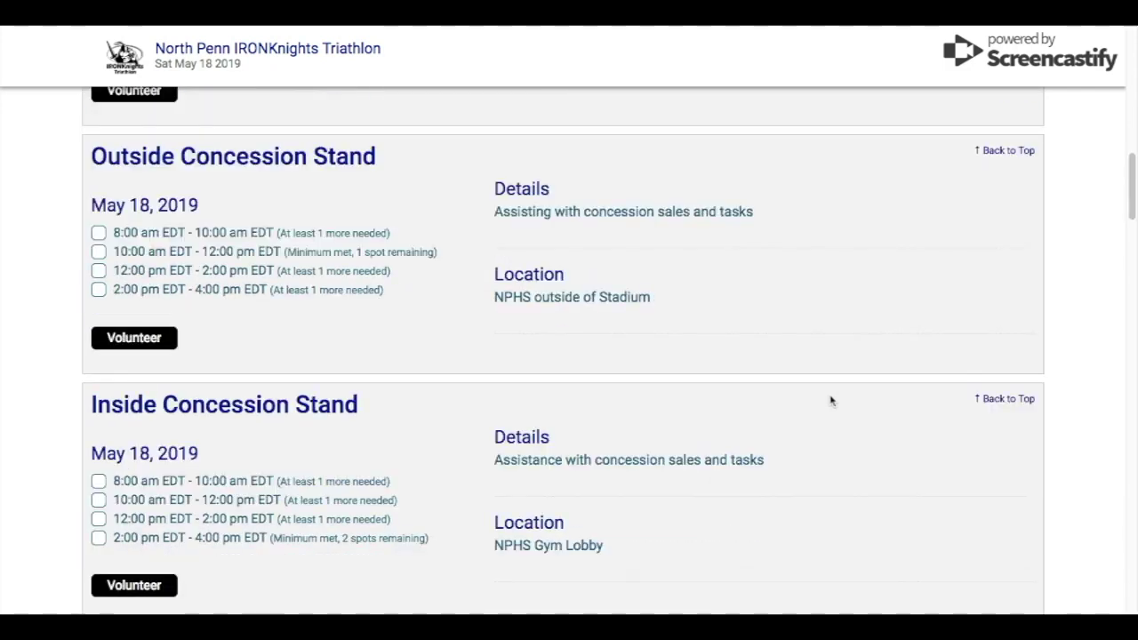
{"action": "scroll", "coordinate": [831, 401], "scroll_direction": "down", "scroll_amount": 5}
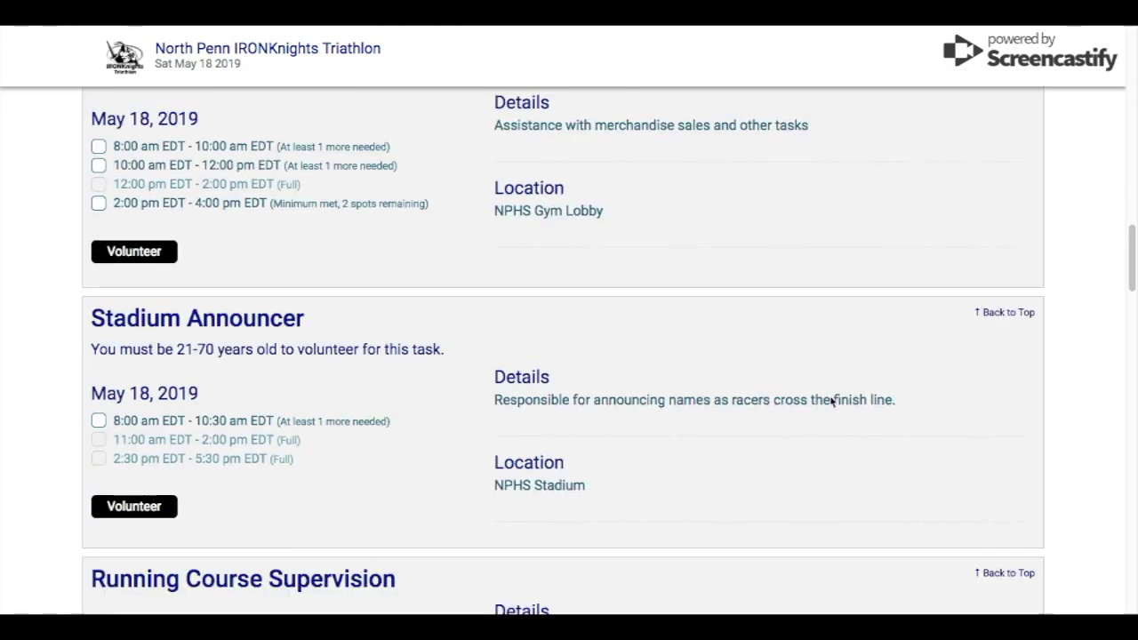
{"action": "scroll", "coordinate": [831, 403], "scroll_direction": "down", "scroll_amount": 10}
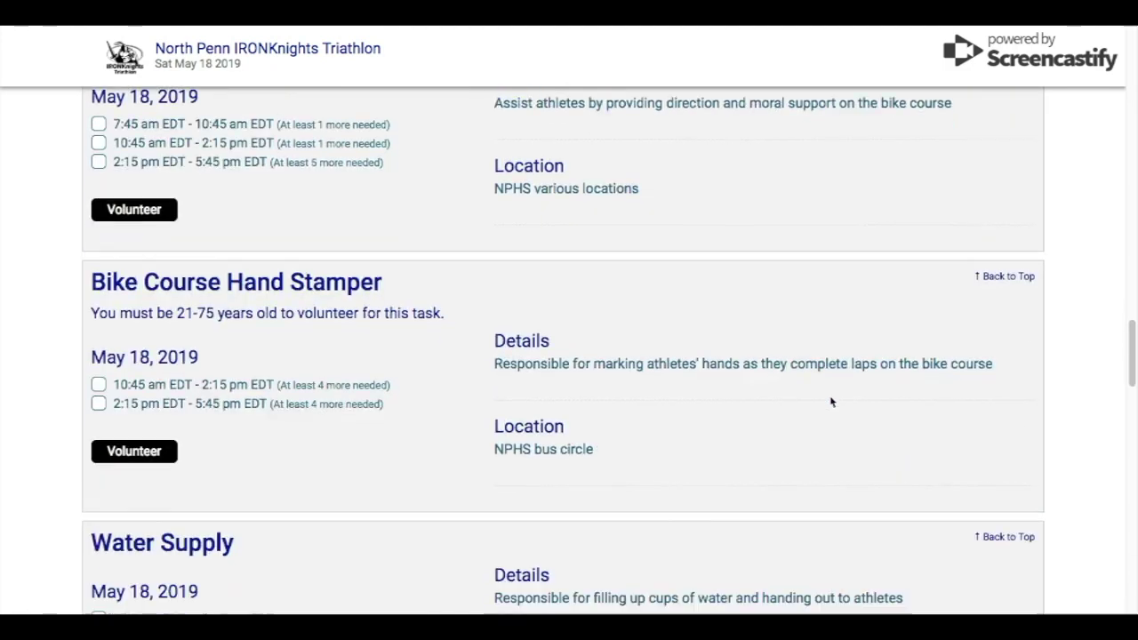
{"action": "scroll", "coordinate": [831, 403], "scroll_direction": "up", "scroll_amount": 20}
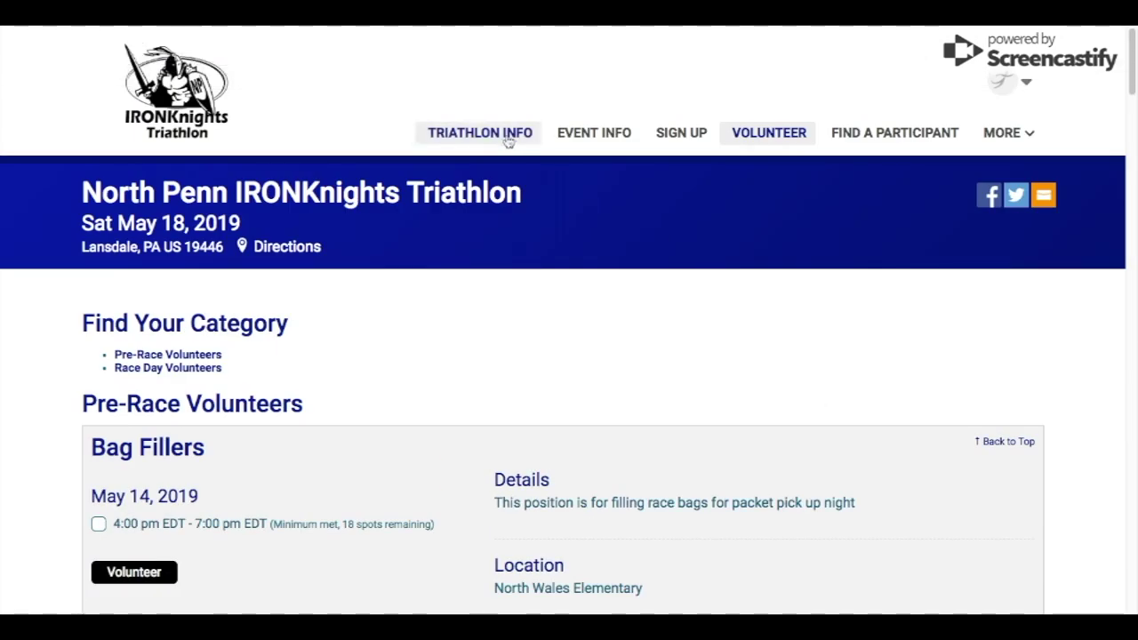
Step: Return to the triathlon information page and check which additional pages it offers
{"action": "left_click", "coordinate": [509, 141]}
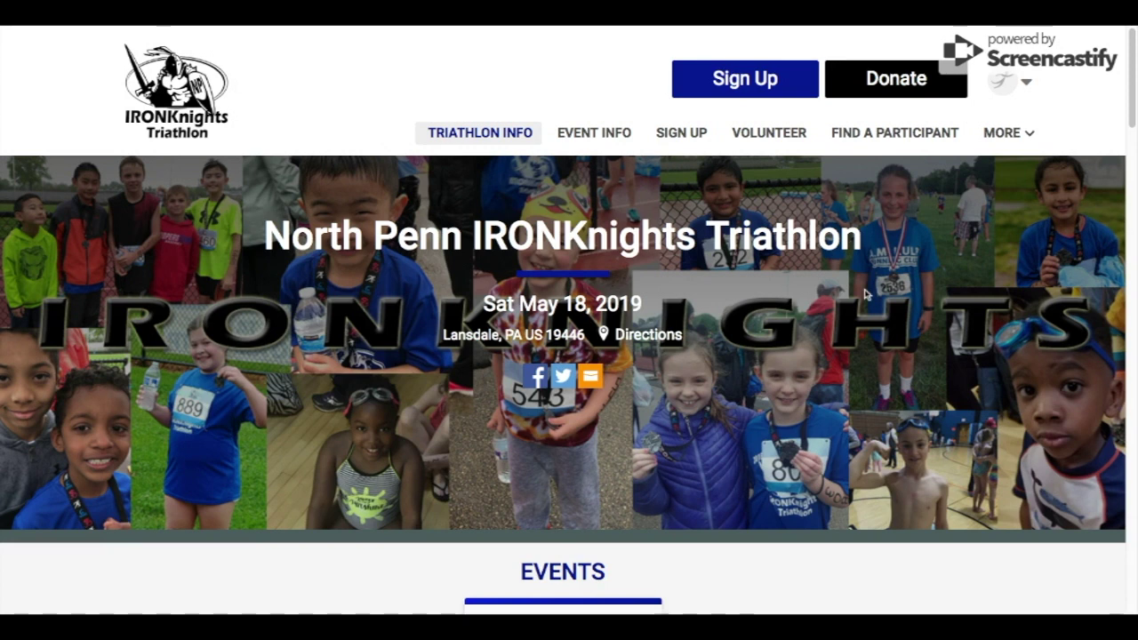
{"action": "left_click", "coordinate": [1017, 134]}
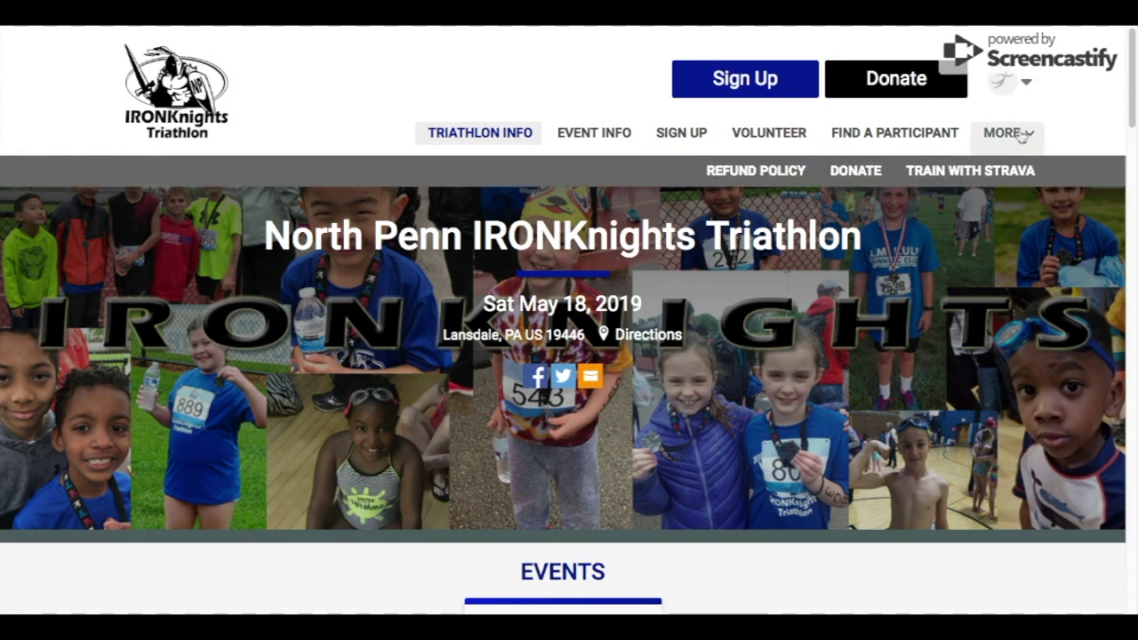
{"action": "left_click", "coordinate": [1021, 134]}
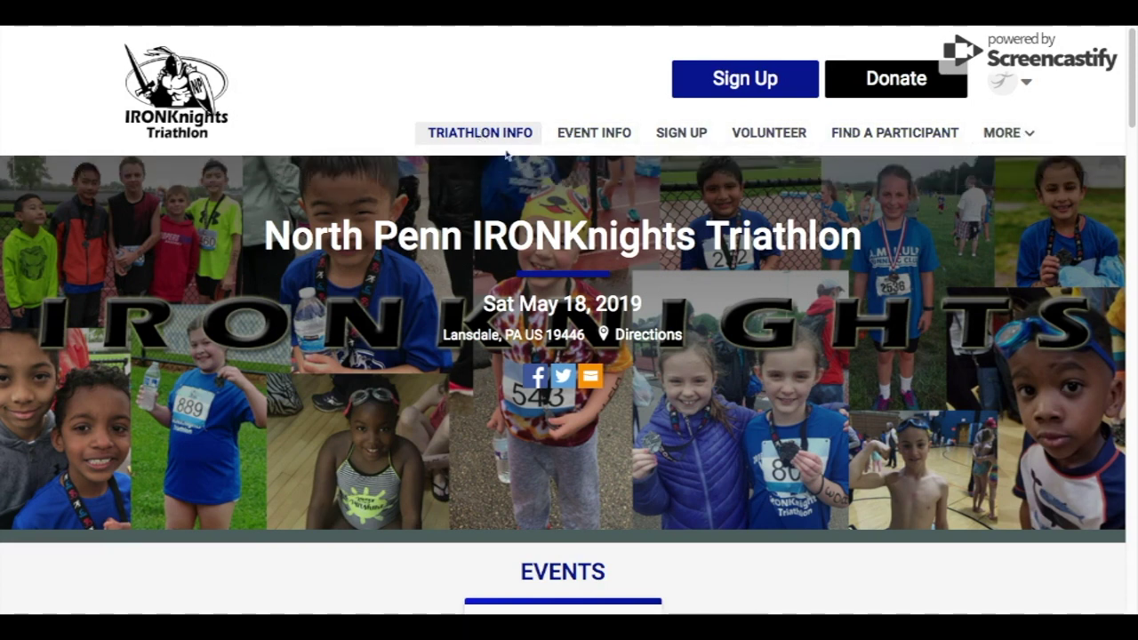
Step: Open the account profile, switch to the participant's sub-account, and view the upcoming North Penn IRONKnights Triathlon entry
{"action": "left_click", "coordinate": [1024, 89]}
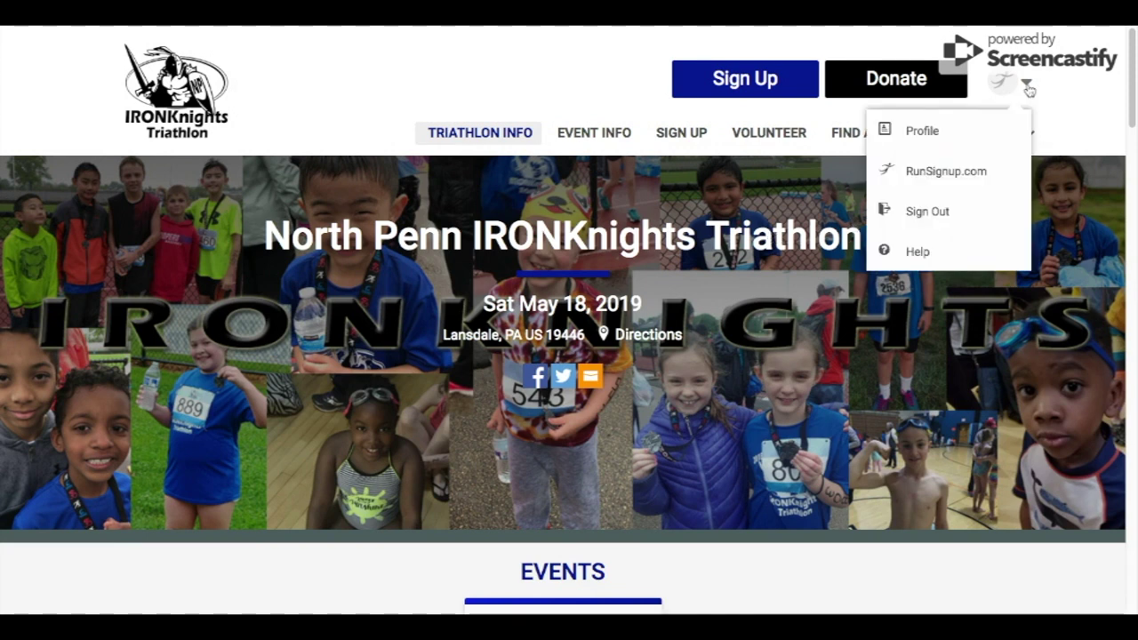
{"action": "left_click", "coordinate": [925, 133]}
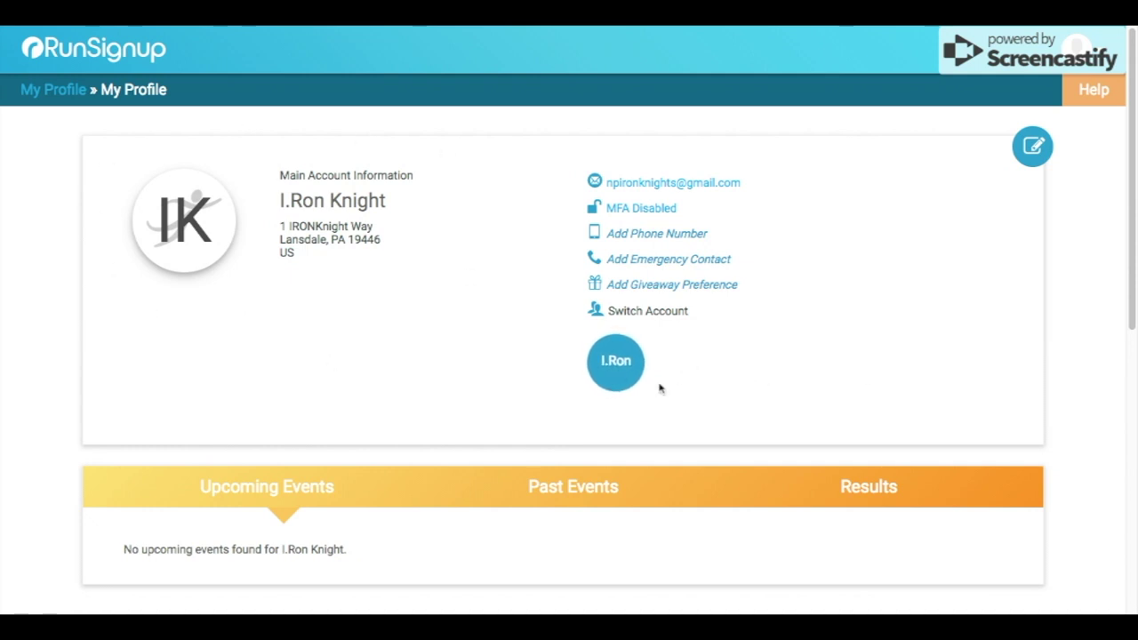
{"action": "left_click", "coordinate": [616, 373]}
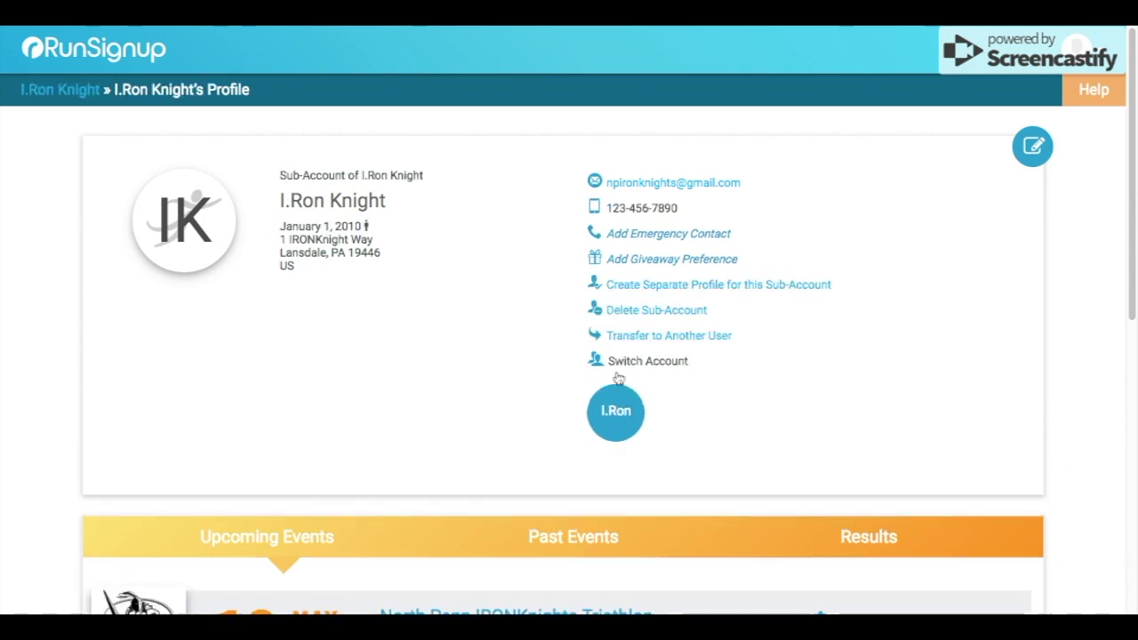
{"action": "scroll", "coordinate": [707, 425], "scroll_direction": "down", "scroll_amount": 1}
{"action": "scroll", "coordinate": [707, 425], "scroll_direction": "down", "scroll_amount": 2}
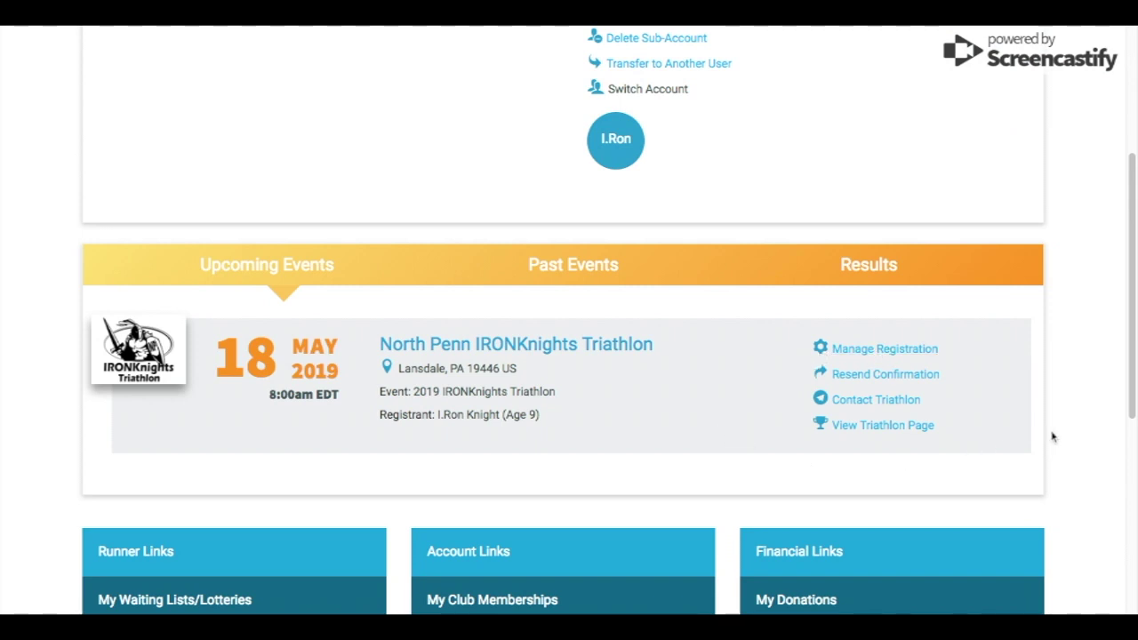
{"action": "scroll", "coordinate": [1058, 433], "scroll_direction": "up", "scroll_amount": 3}
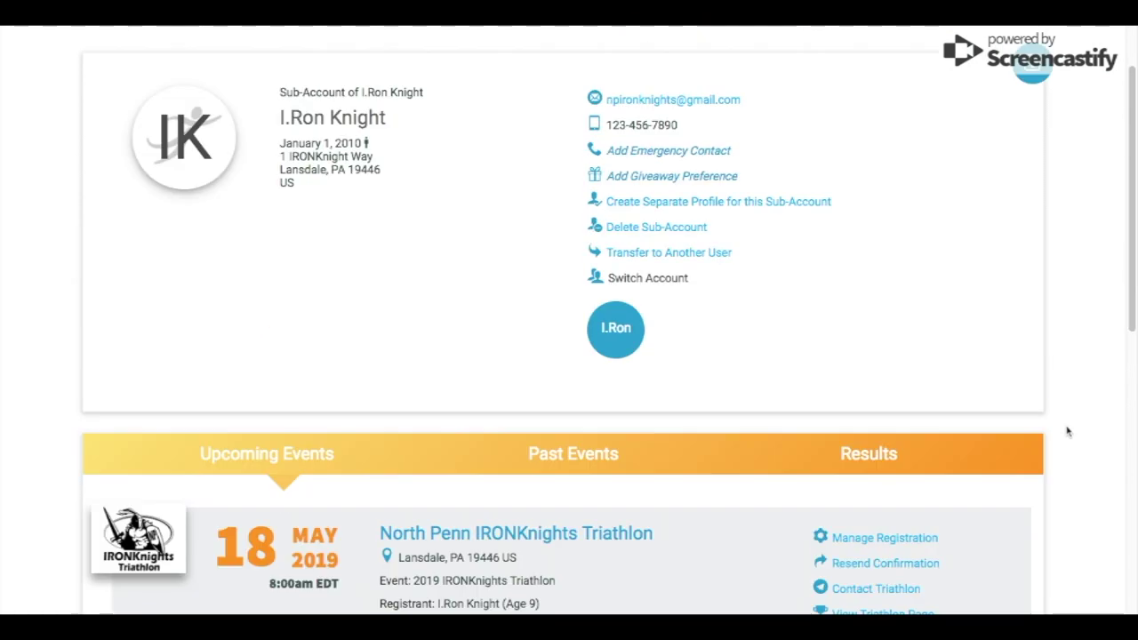